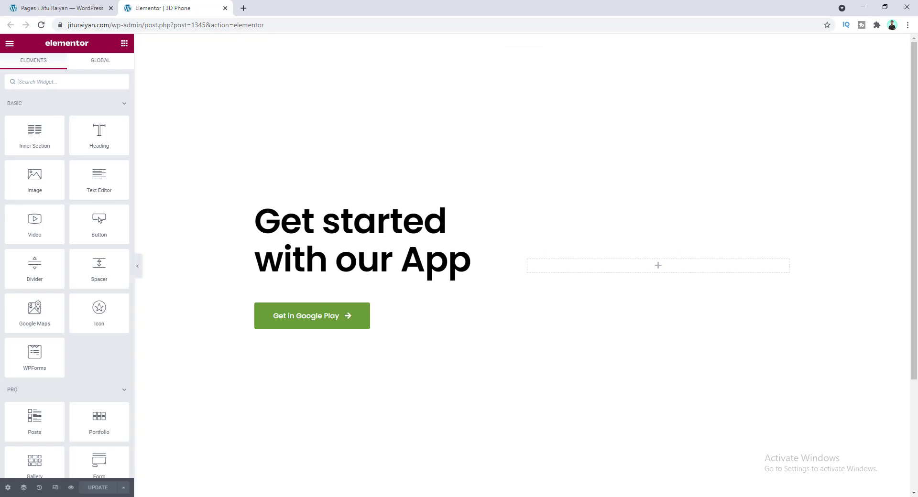
Switch from the Elementor editor to File Explorer showing the D:\image folder
key("alt+Tab")
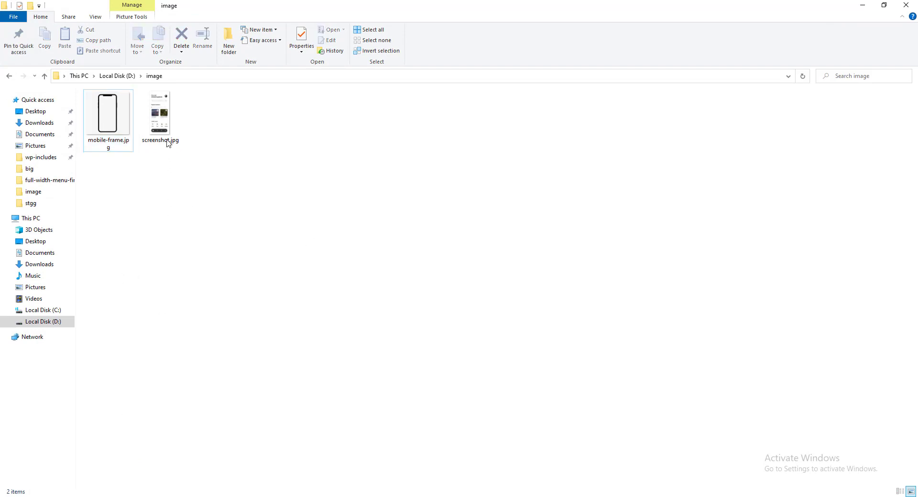
double_click(167, 123)
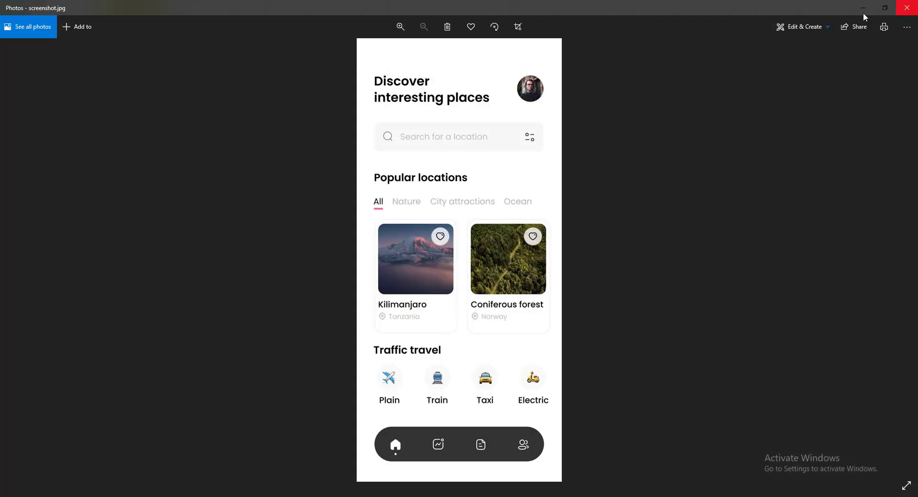
left_click(907, 7)
key("Left")
key("Return")
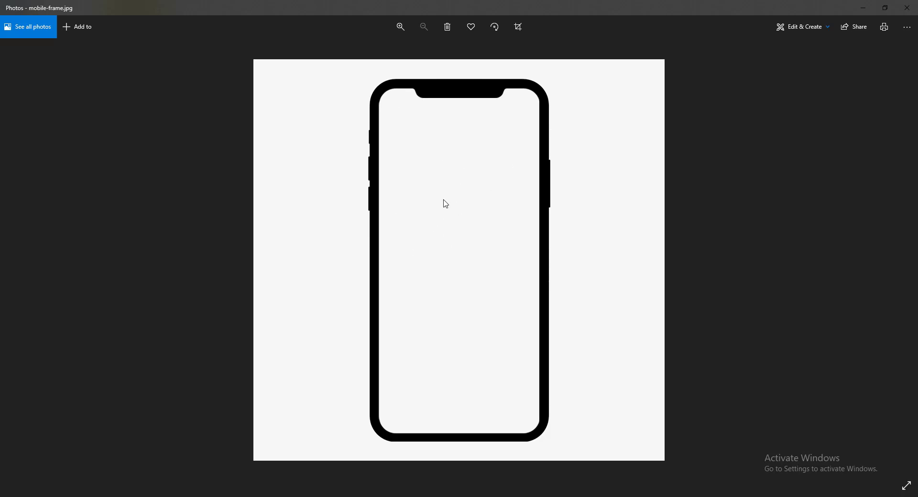
key("alt+F4")
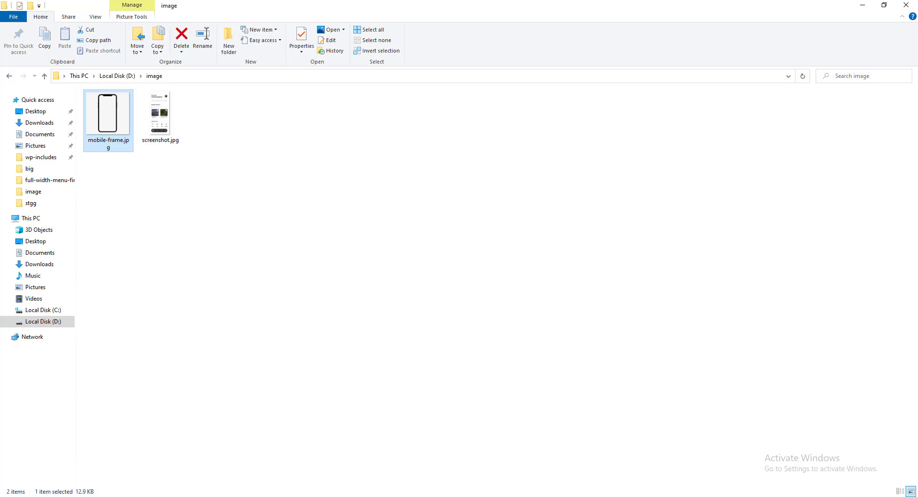
key("alt+Tab")
Open the Photopea online editor in a new Chrome tab by searching 'photopea'
left_click(243, 8)
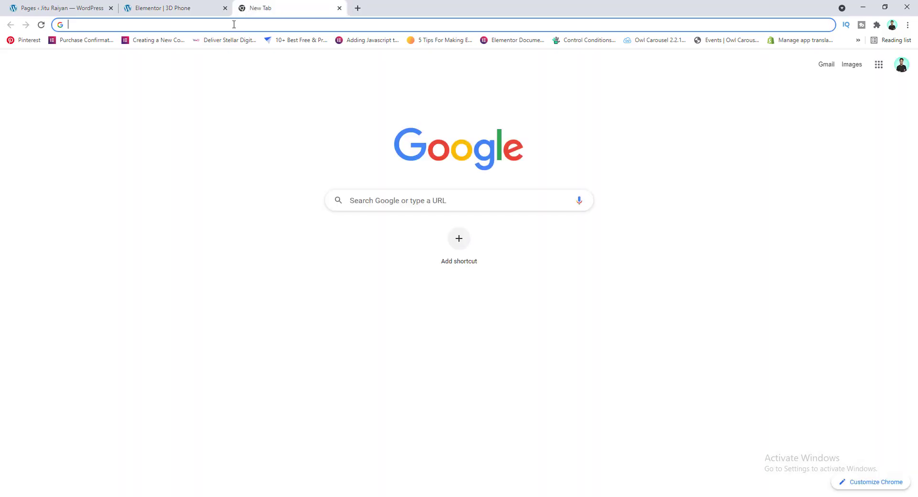
type("pho")
key("Return")
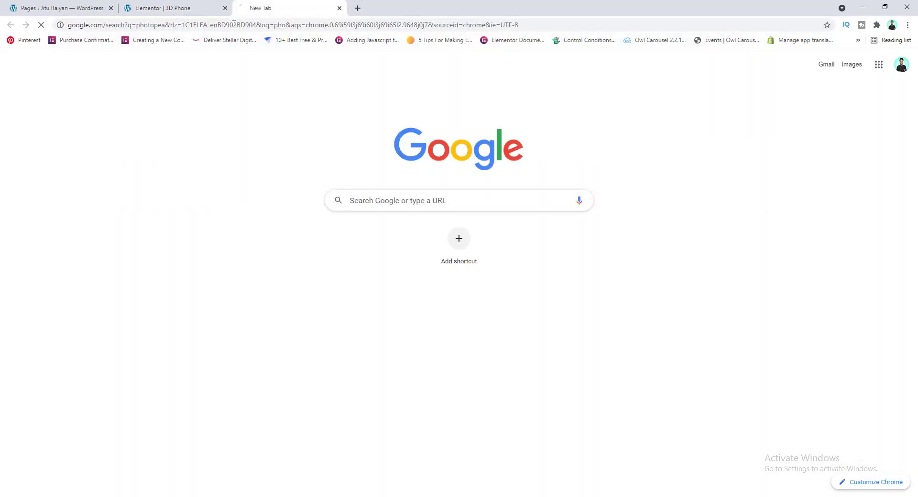
left_click(194, 140)
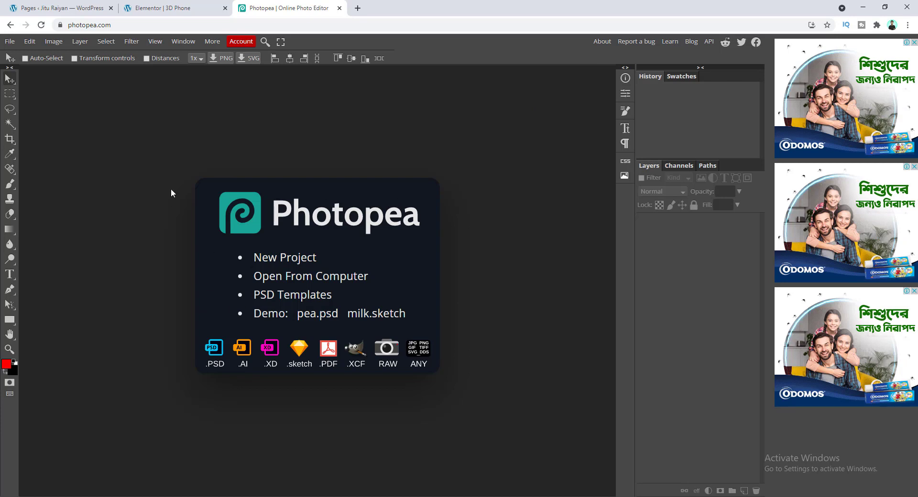
Open mobile-frame.jpg from D:\image in Photopea
left_click(9, 41)
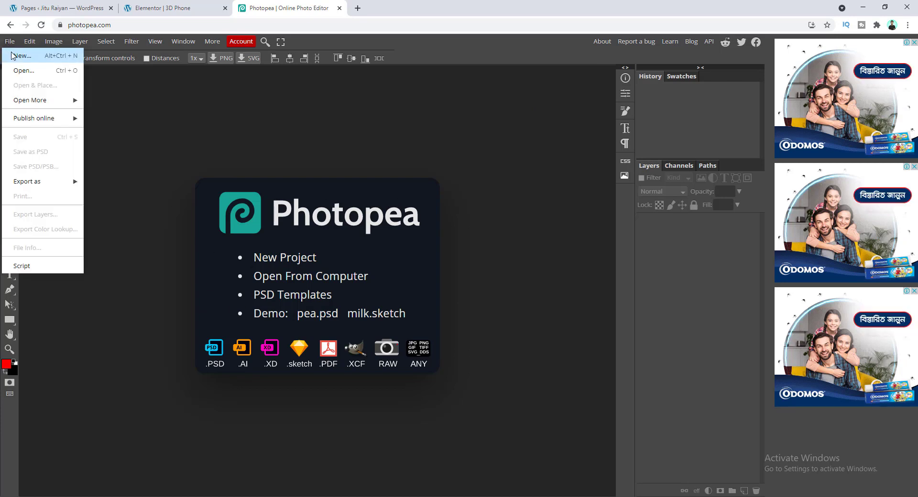
left_click(19, 71)
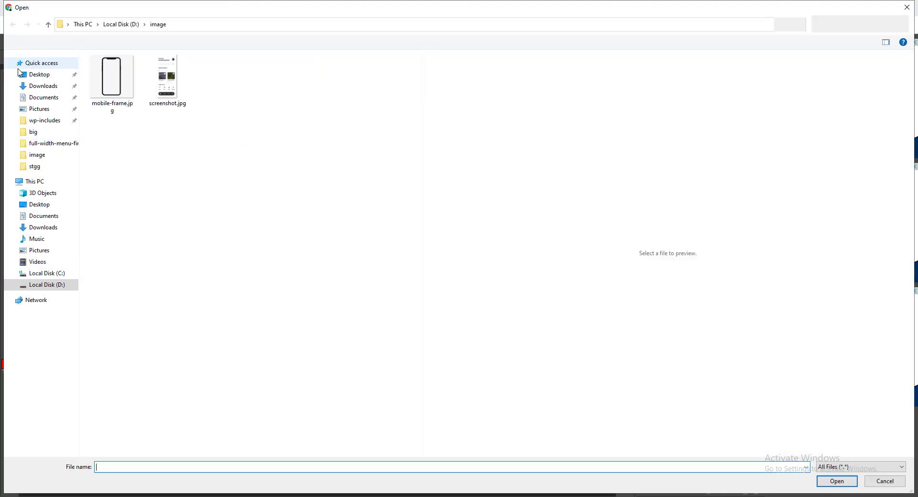
left_click(110, 109)
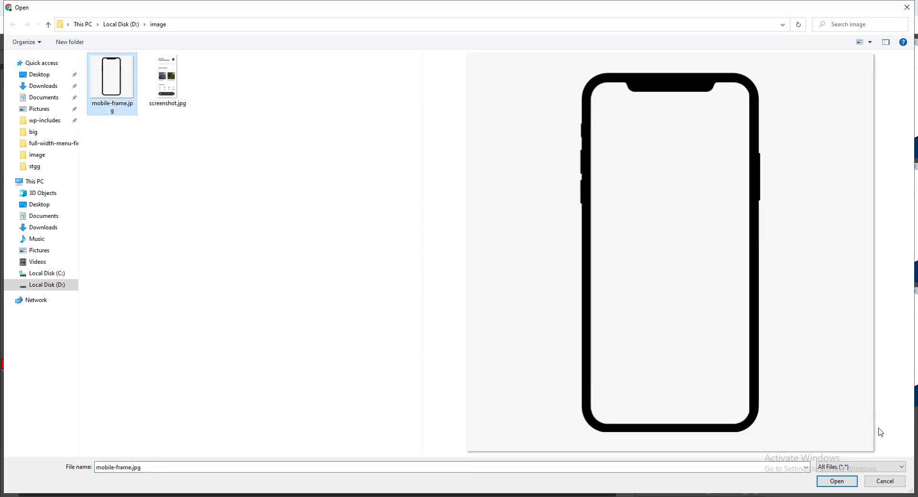
left_click(838, 482)
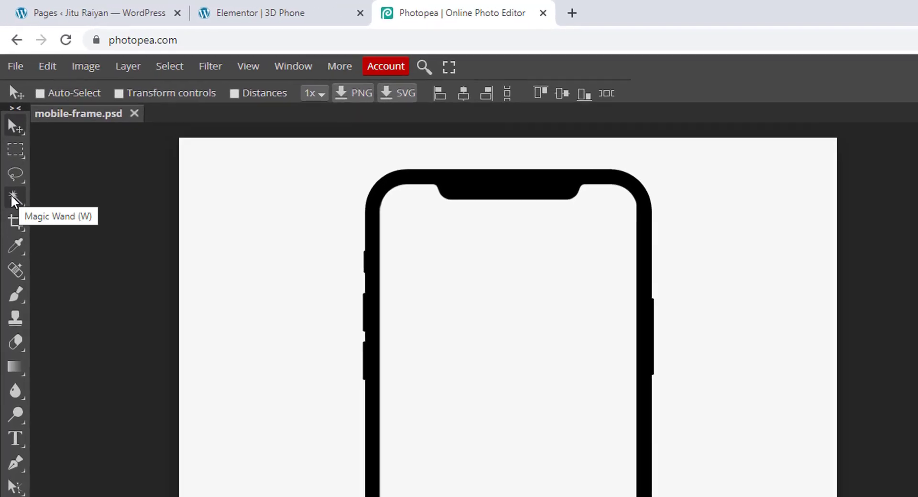
Clear the white background around the phone to transparency with the Magic Wand
left_click(10, 149)
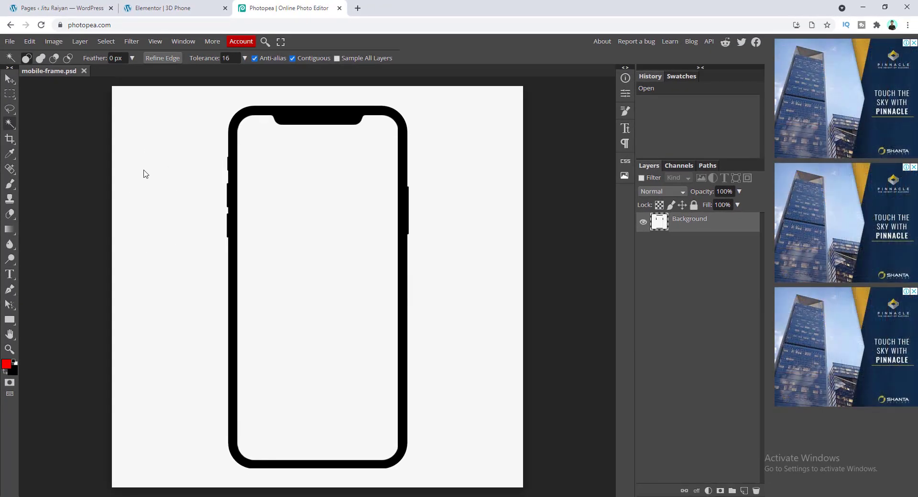
left_click(167, 184)
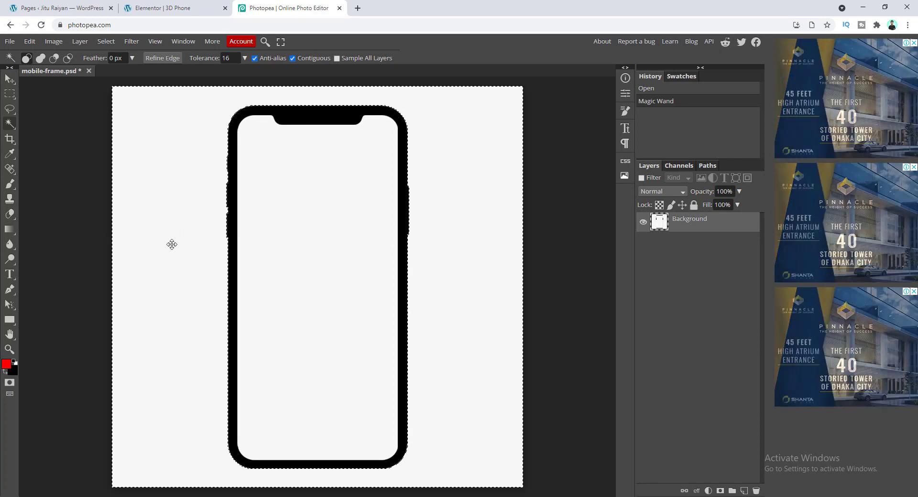
key("Delete")
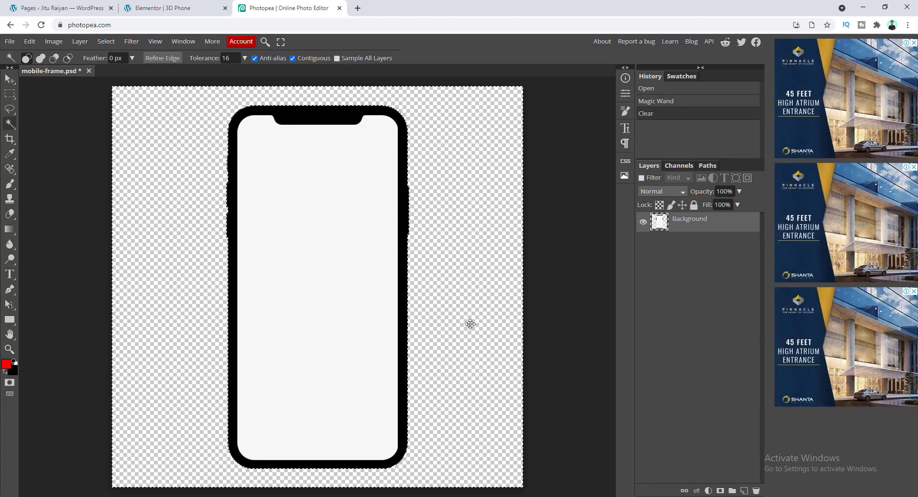
Clear the white screen inside the phone outline to transparency
left_click(199, 246)
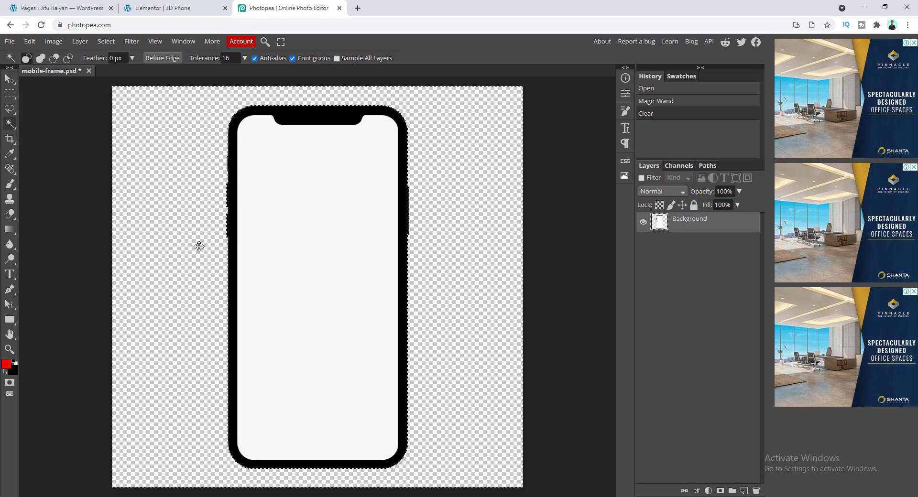
left_click(194, 246)
left_click(193, 246)
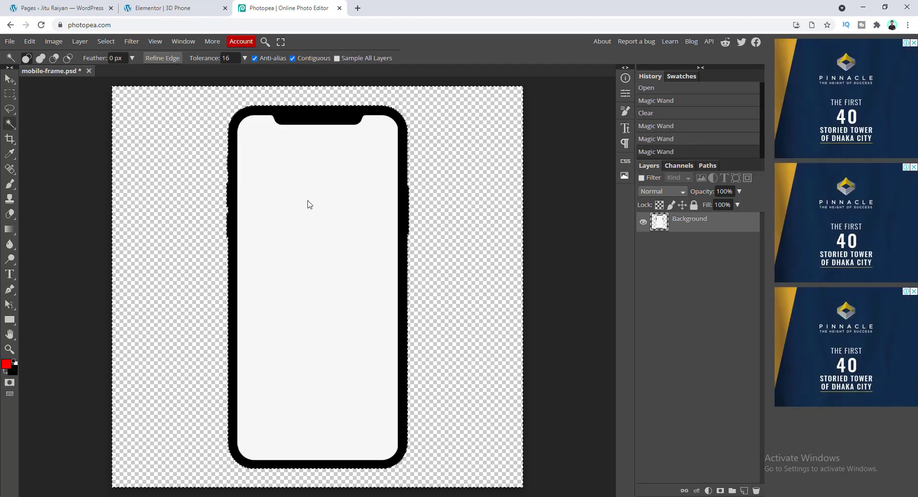
left_click(309, 205)
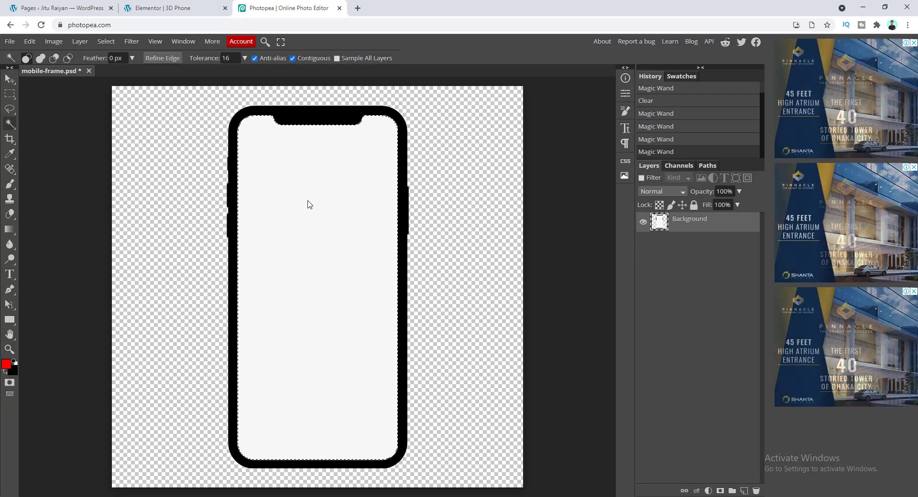
key("Delete")
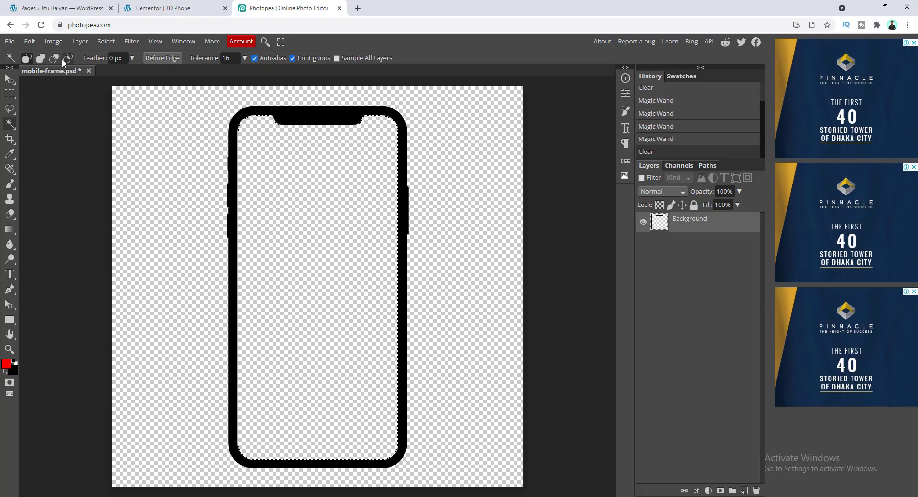
Trim the canvas tightly to the phone frame
left_click(59, 41)
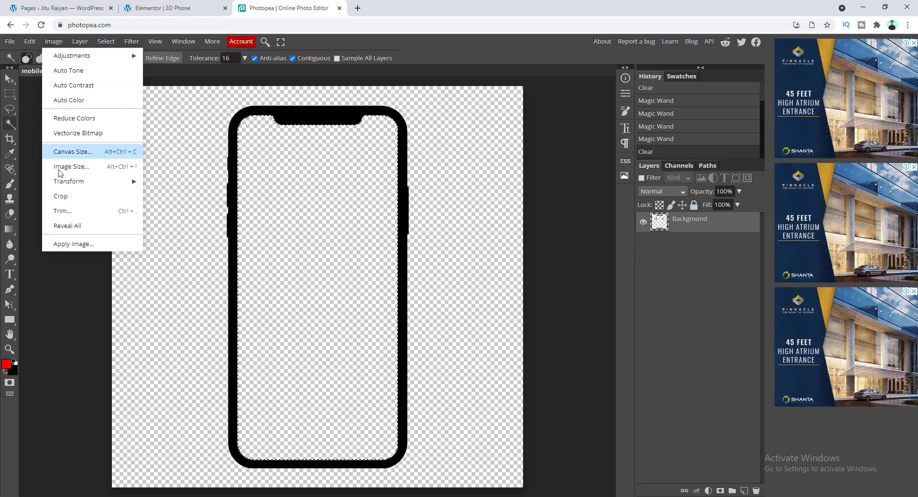
left_click(62, 214)
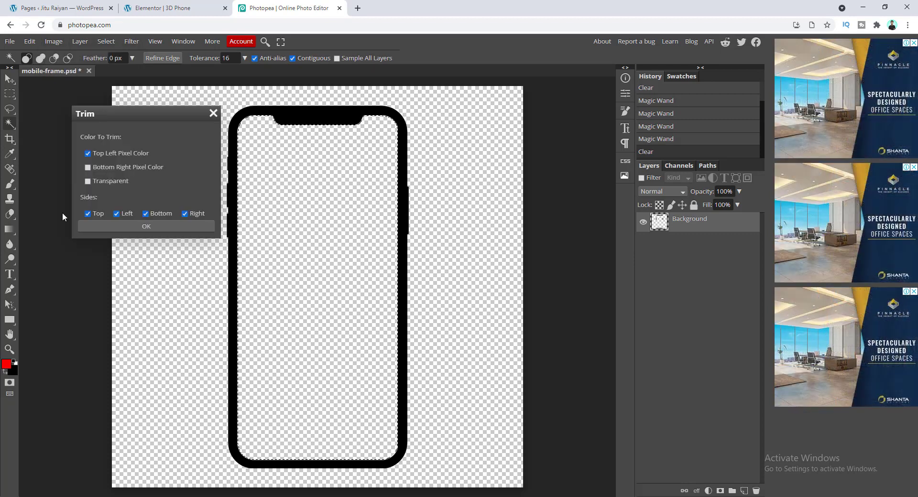
left_click(128, 224)
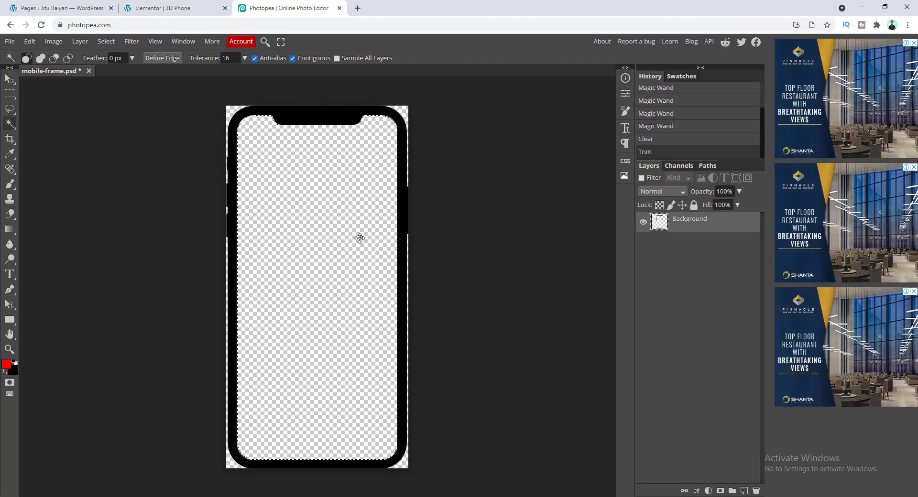
left_click(261, 210)
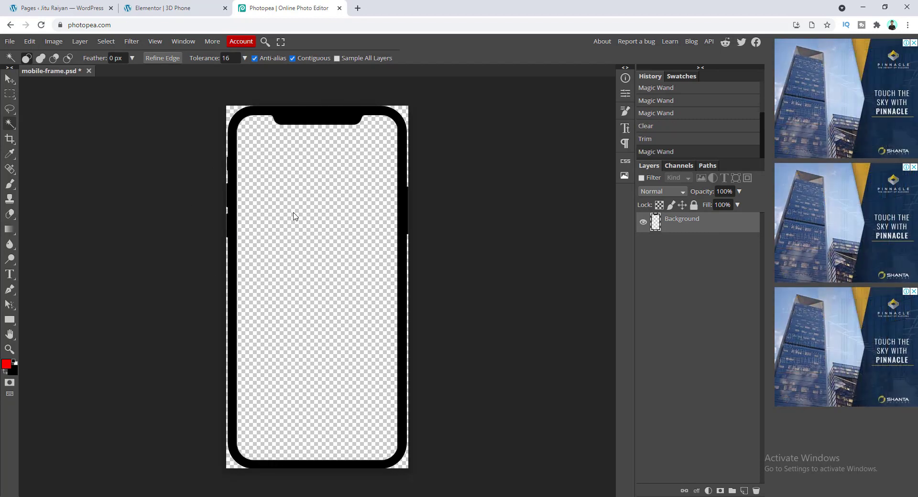
Export the frame as mobile-frame.png, a 381 × 759 transparent PNG
left_click(9, 41)
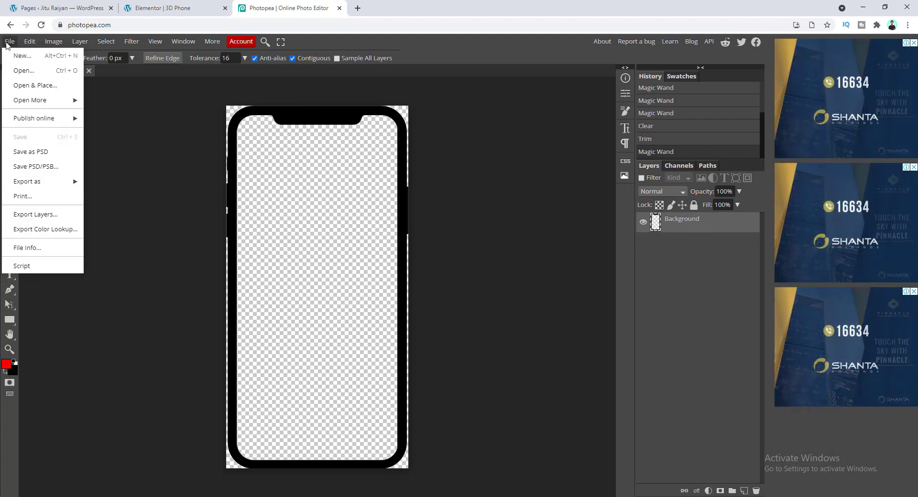
mouse_move(9, 181)
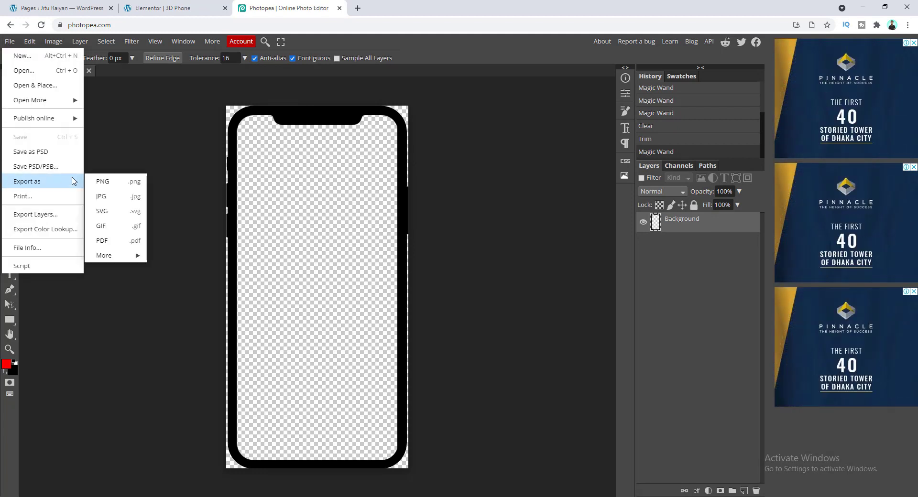
left_click(114, 187)
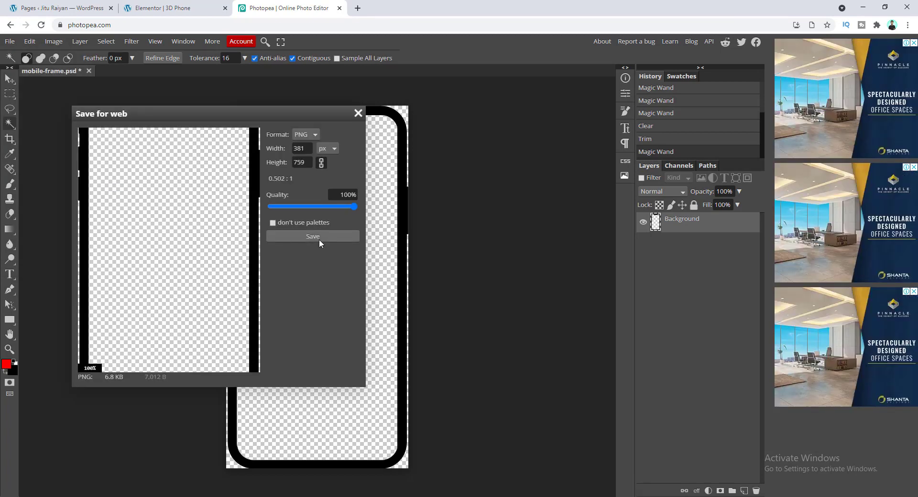
left_click(320, 239)
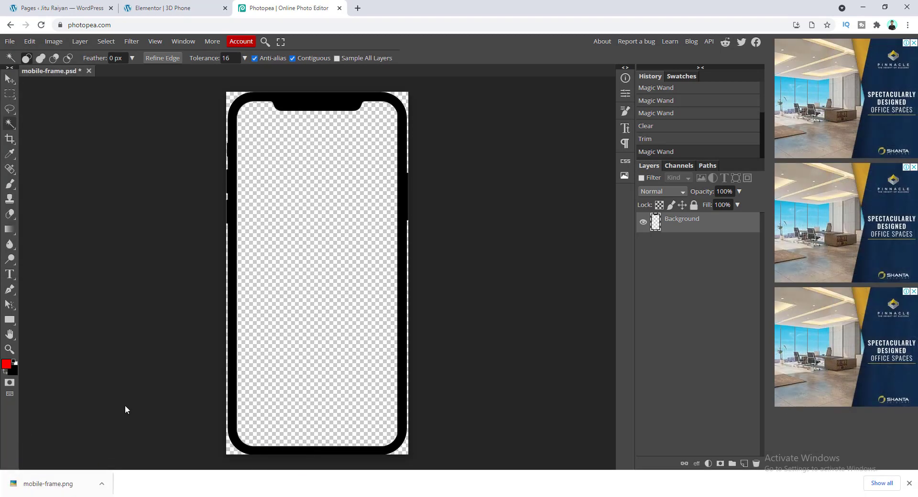
Back in Elementor, add a single-column inner section beside the heading
left_click(155, 4)
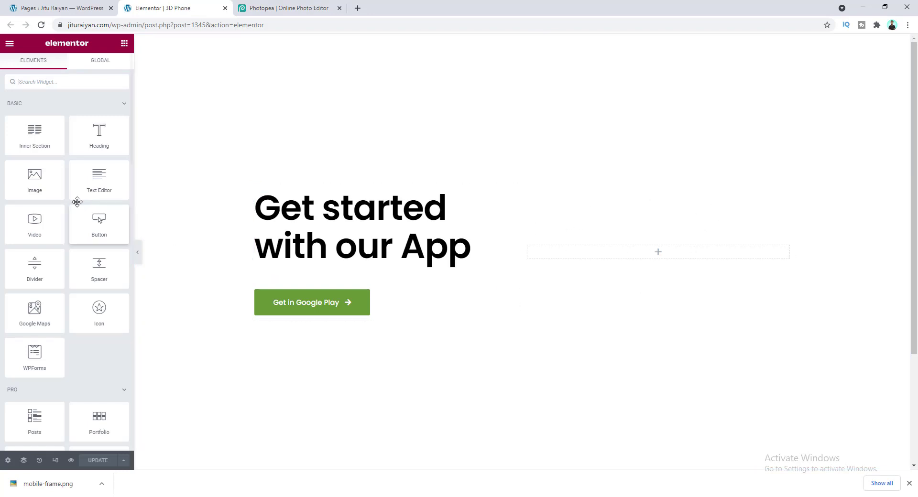
left_click_drag(34, 133, 658, 256)
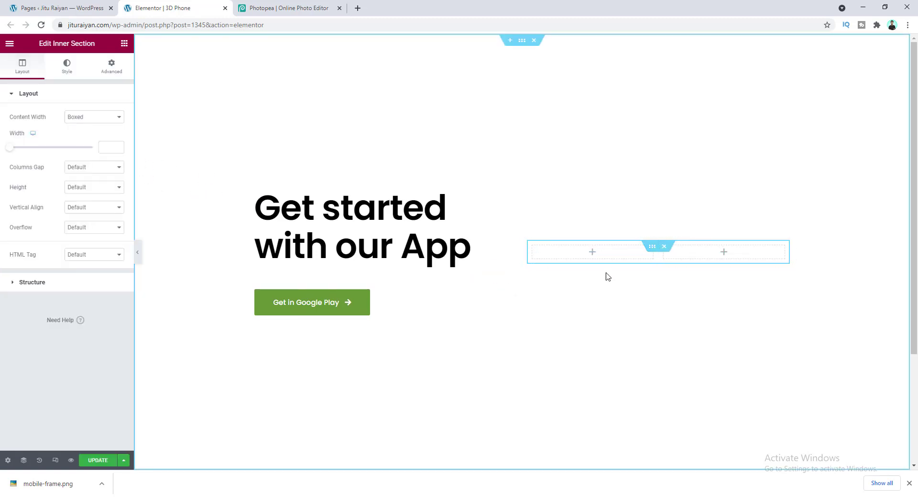
right_click(667, 250)
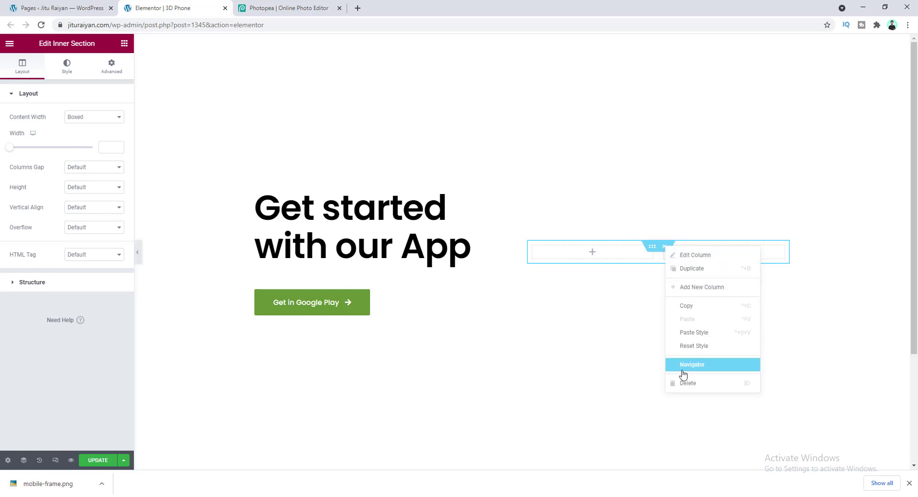
left_click(687, 384)
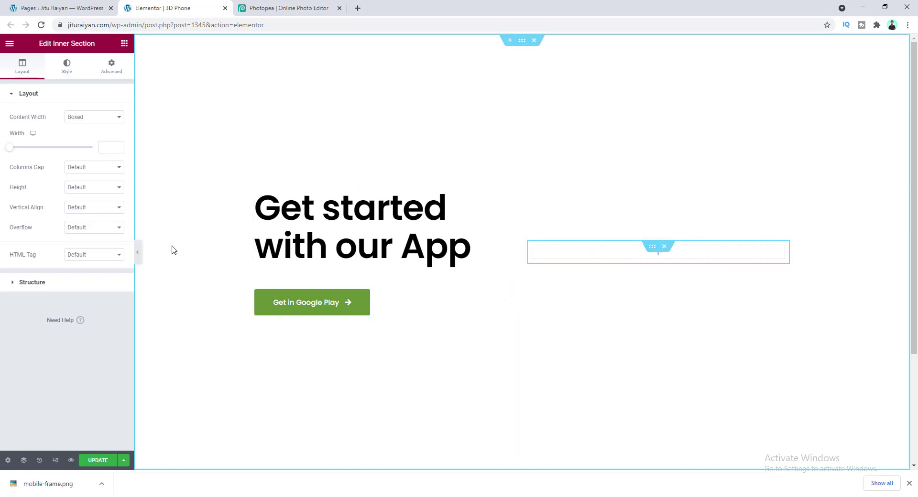
Set the inner section's Height to Min Height with 600 px
left_click(100, 190)
left_click(101, 212)
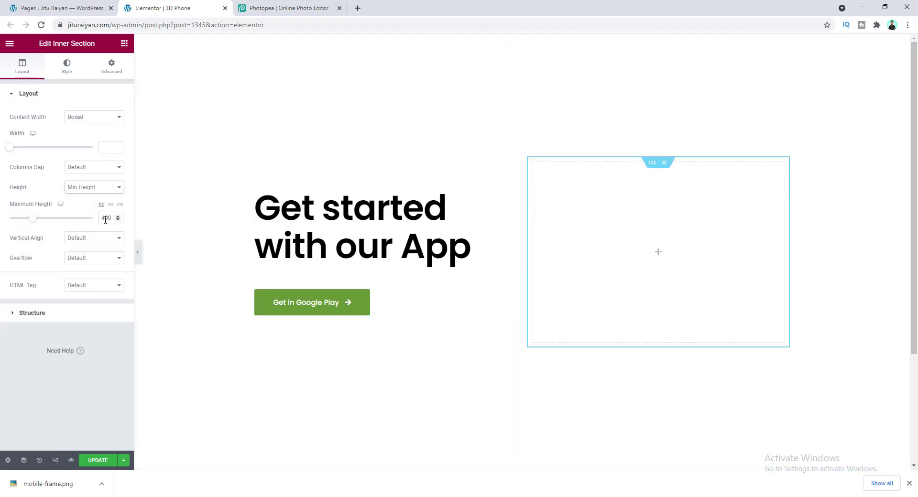
type("6")
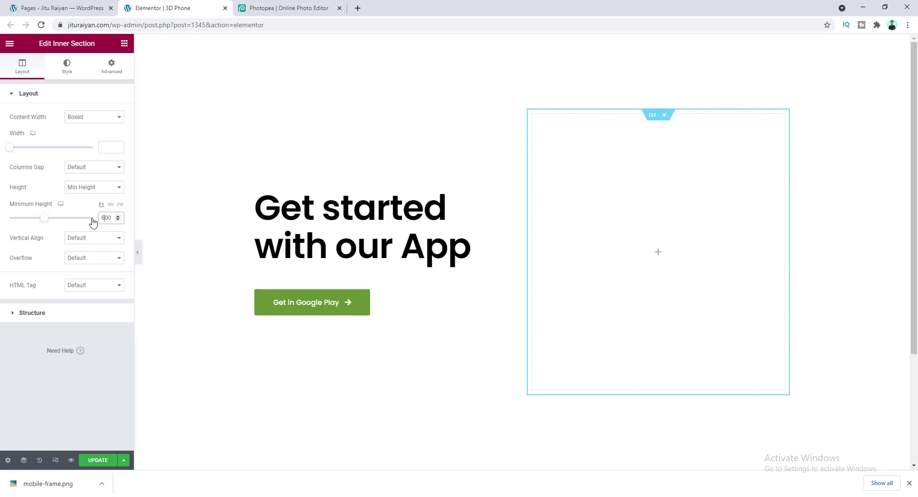
left_click(676, 232)
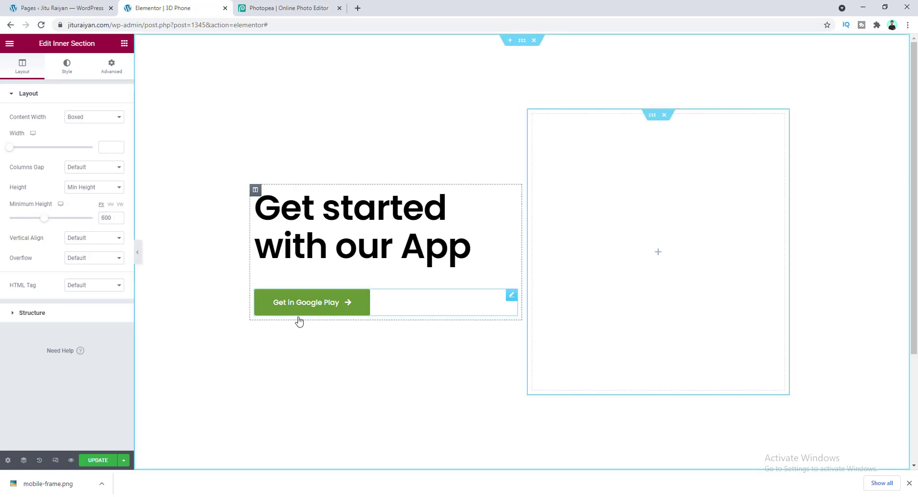
Upload mobile-frame.png and set it as the section's Classic background overlay image
left_click(68, 68)
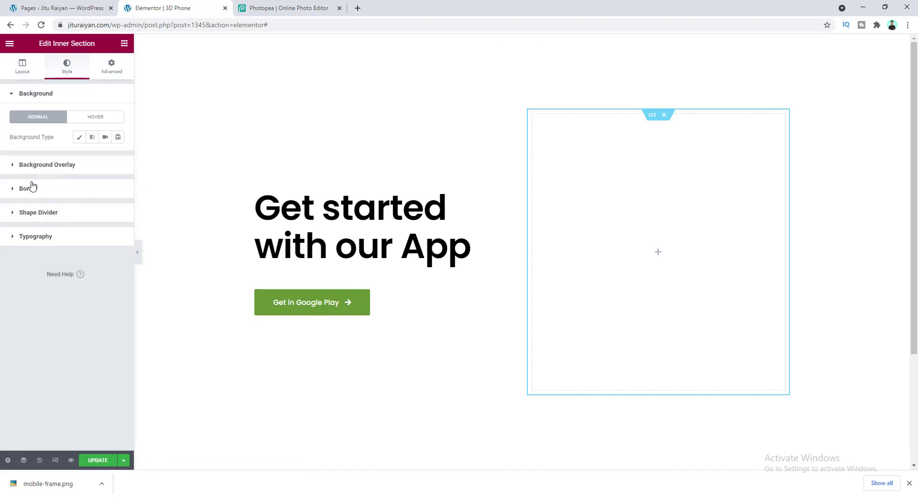
left_click(61, 165)
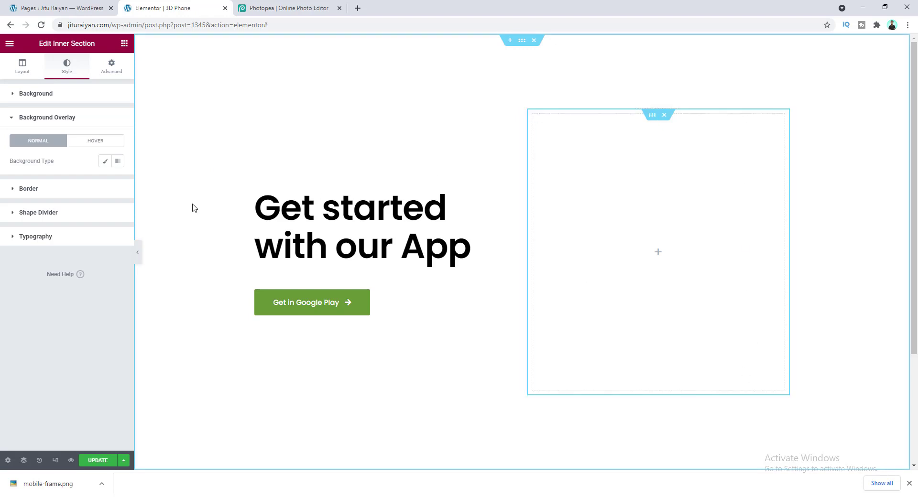
left_click(105, 165)
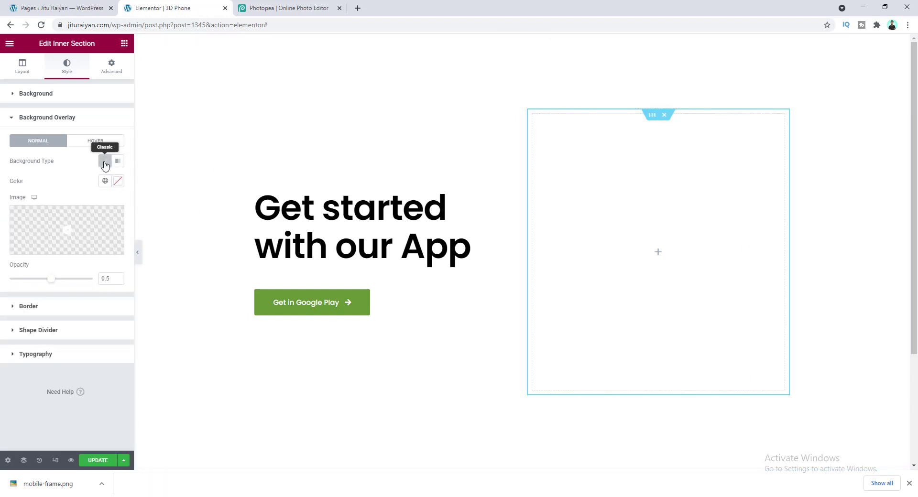
left_click(58, 229)
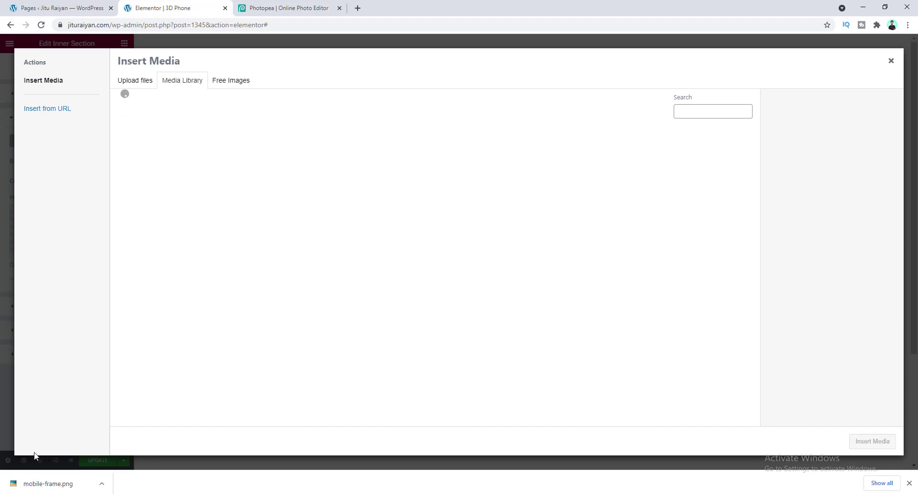
left_click_drag(47, 484, 243, 252)
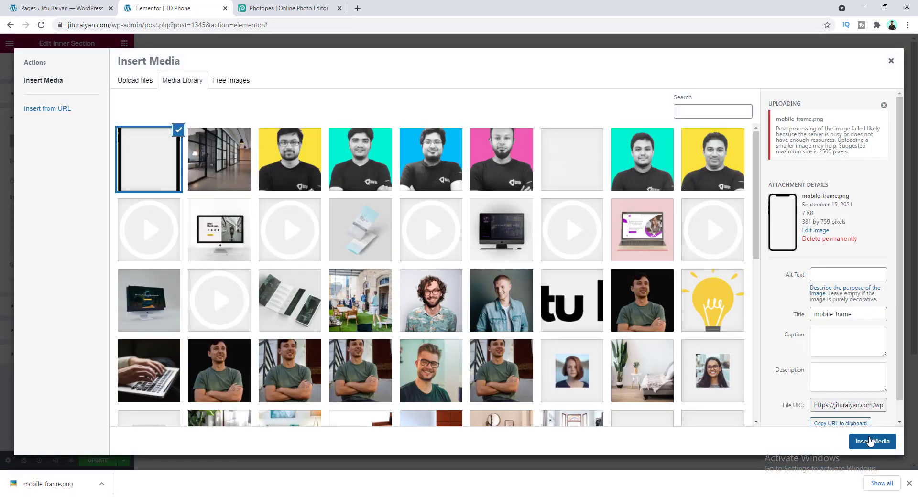
left_click(871, 442)
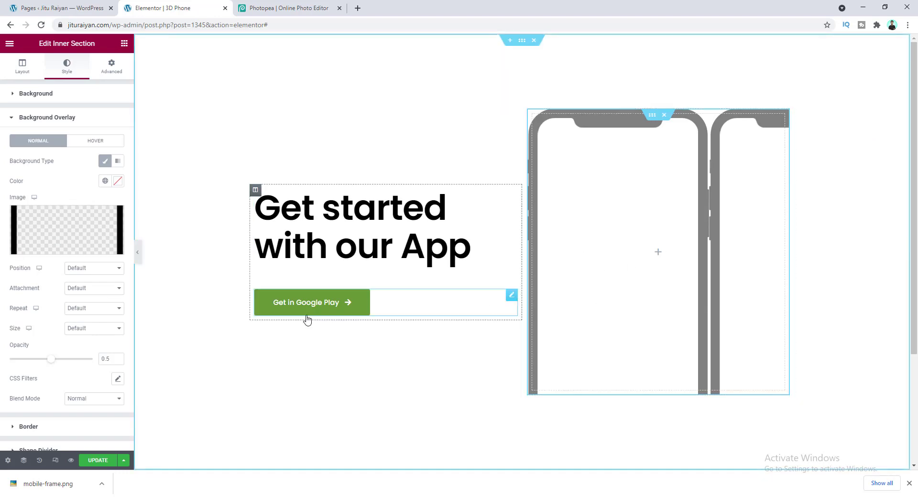
Set the overlay to Center Center, Contain, No-repeat and opacity 1
left_click(92, 270)
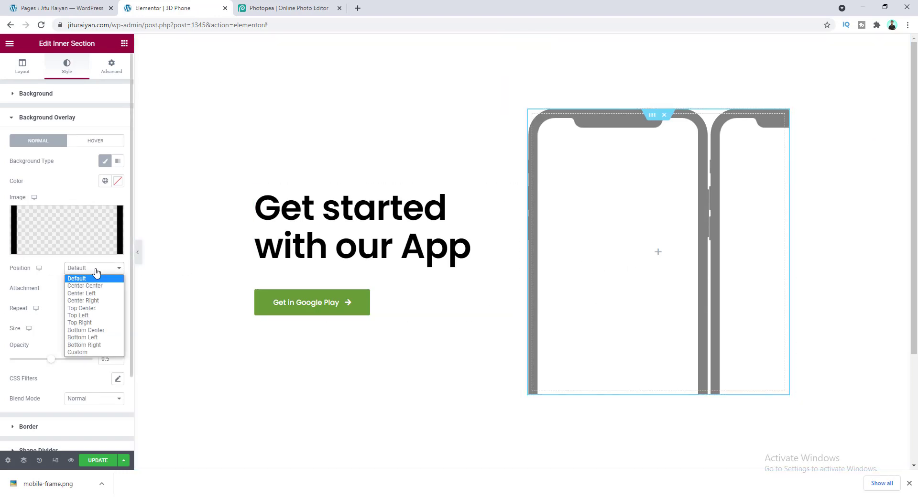
left_click(86, 286)
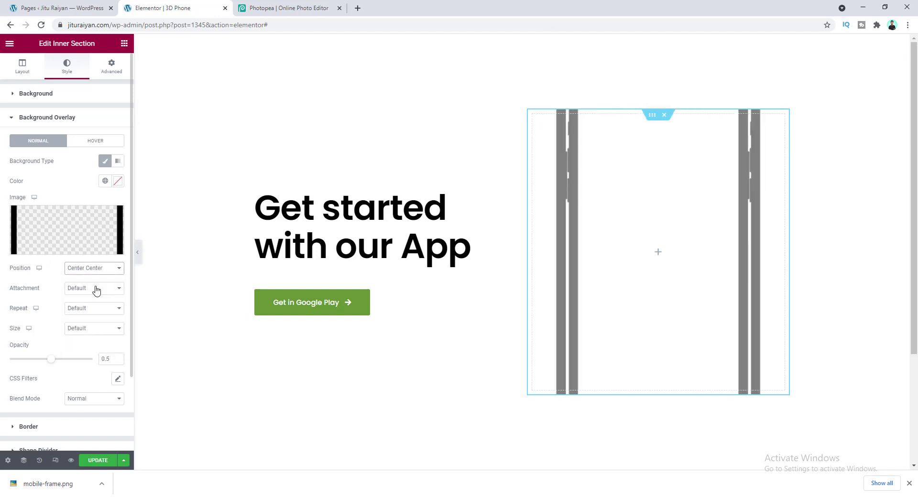
left_click(90, 328)
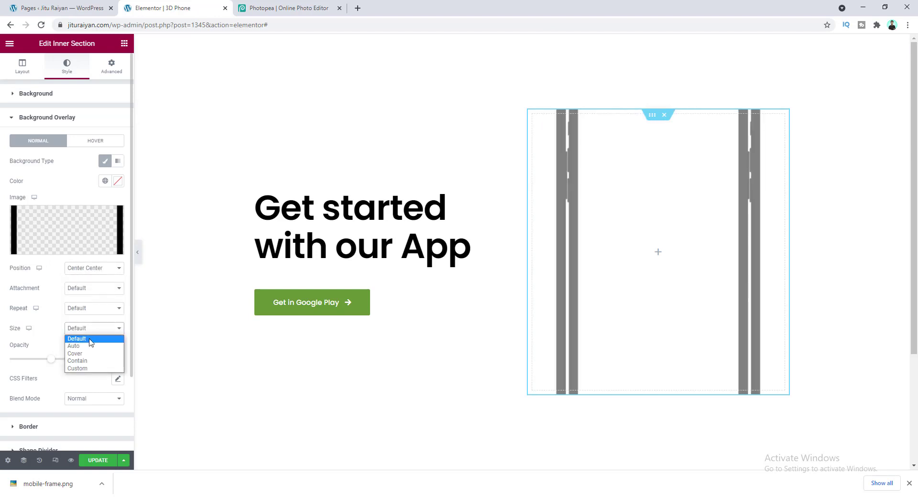
left_click(93, 361)
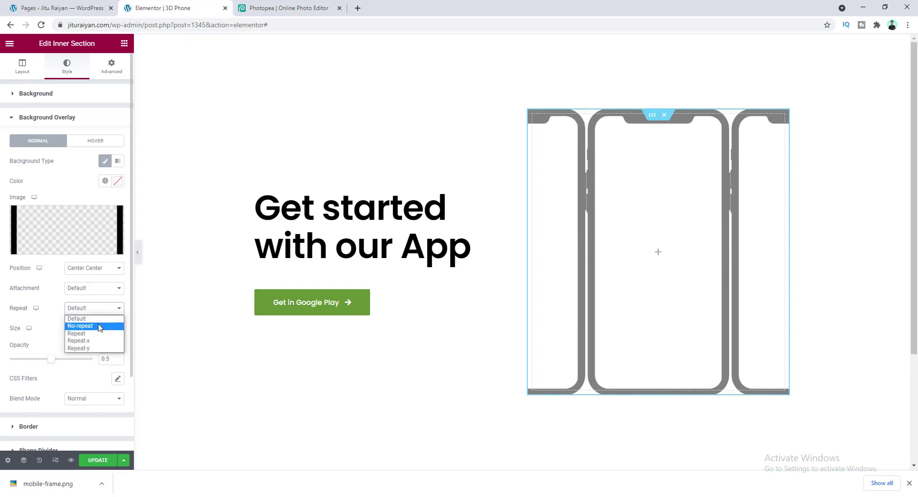
left_click(100, 327)
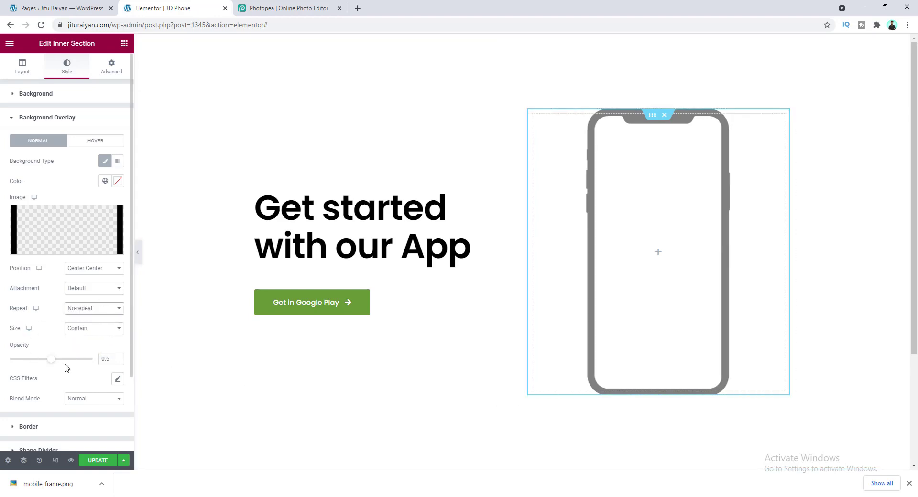
left_click_drag(53, 366, 98, 368)
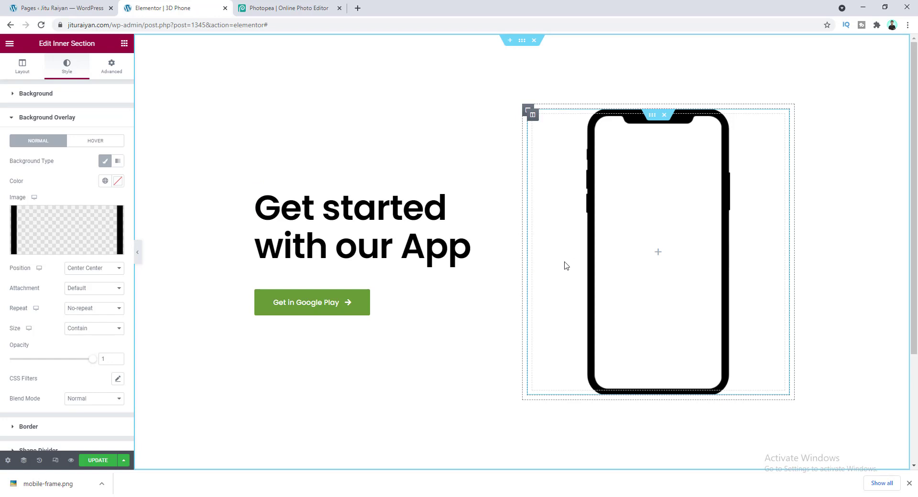
left_click(14, 98)
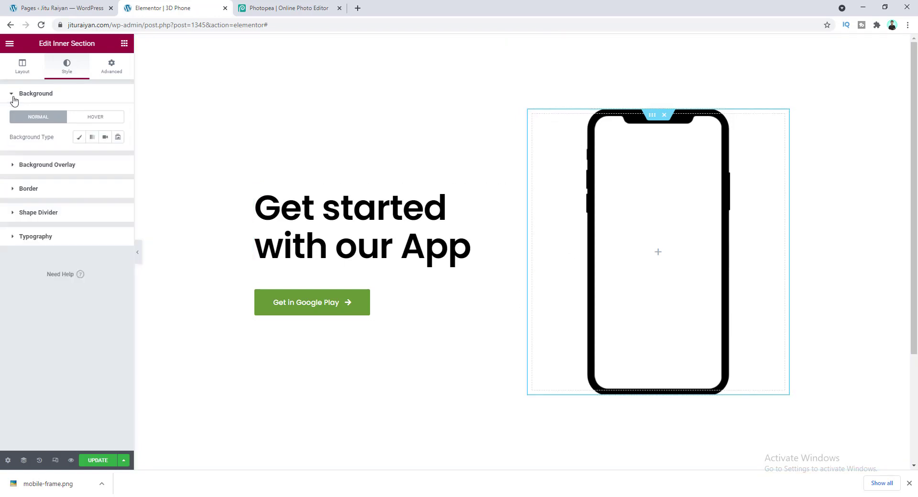
Upload the app screenshot as the section's Classic background image
left_click(79, 137)
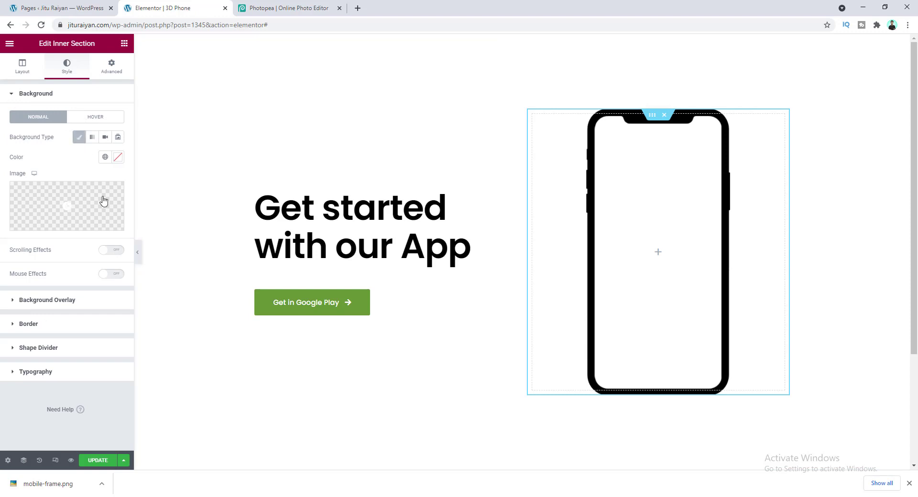
left_click(67, 207)
left_click_drag(160, 123, 219, 282)
key("Escape")
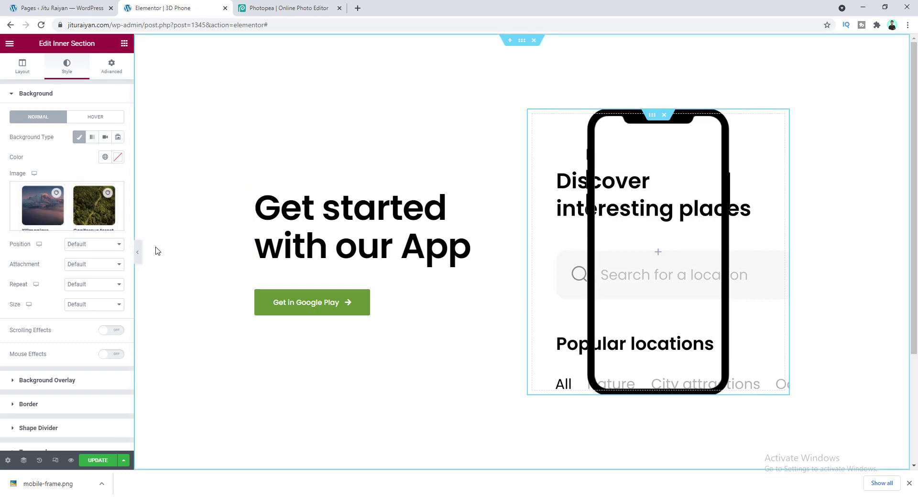
Centre the screenshot background and give it a custom width of 261 px
left_click(95, 245)
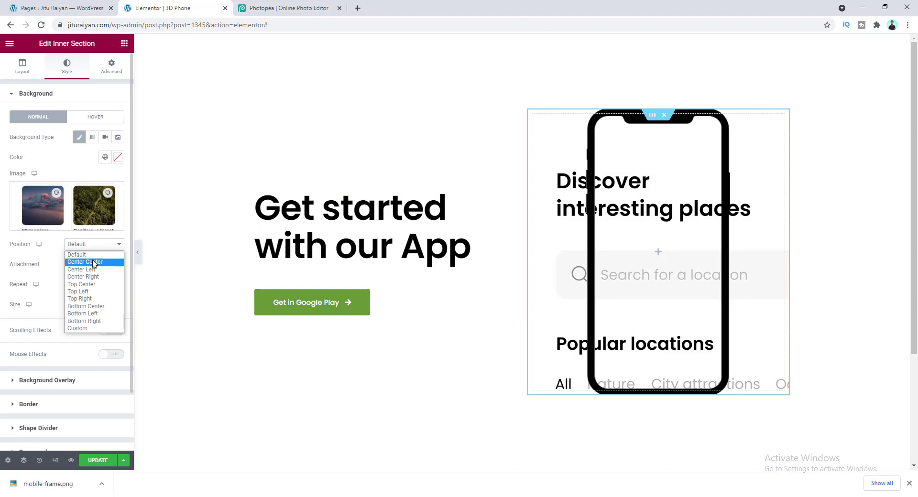
left_click(93, 262)
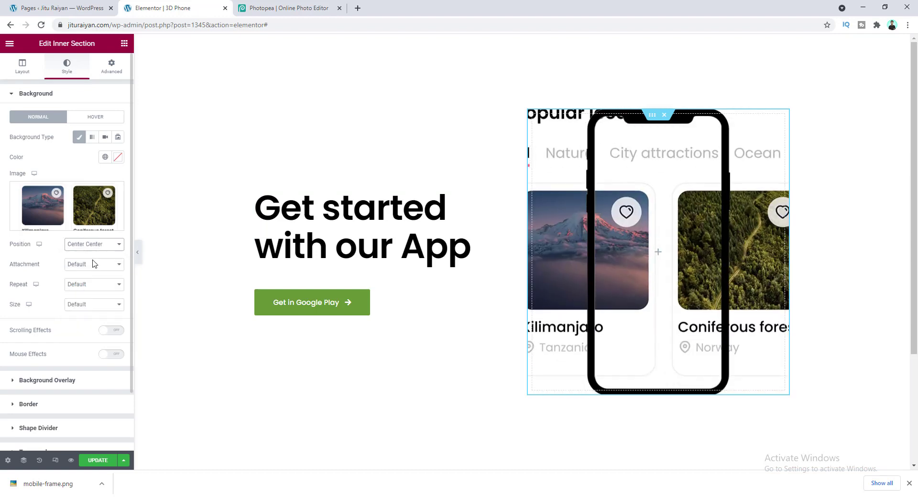
left_click(94, 306)
left_click(78, 344)
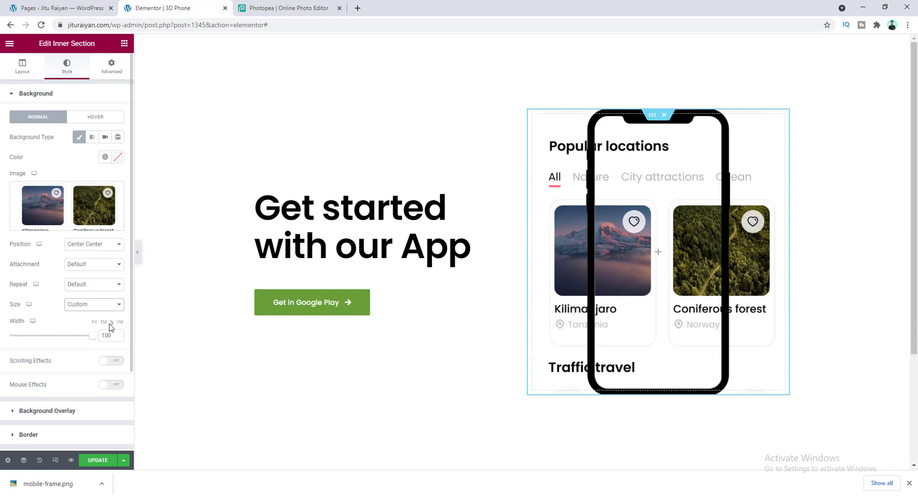
left_click(93, 324)
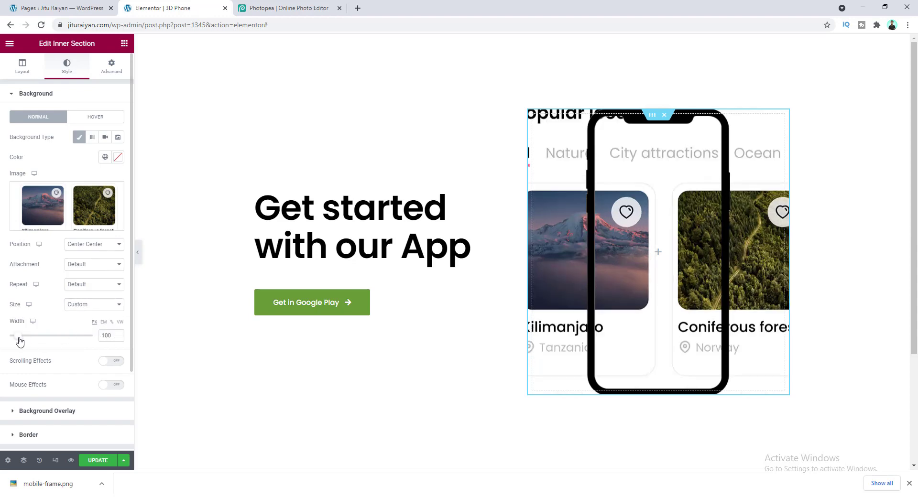
left_click_drag(19, 341, 32, 341)
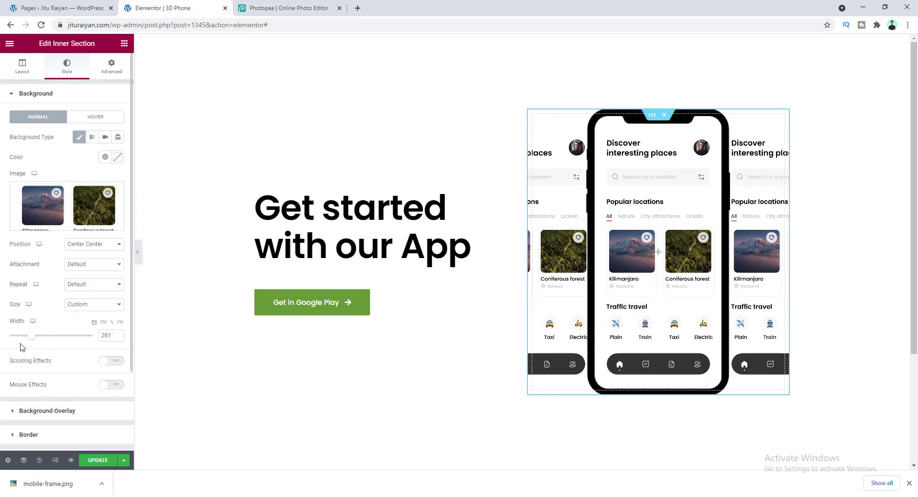
Set the screenshot background to No-repeat and nudge its width up
left_click(82, 285)
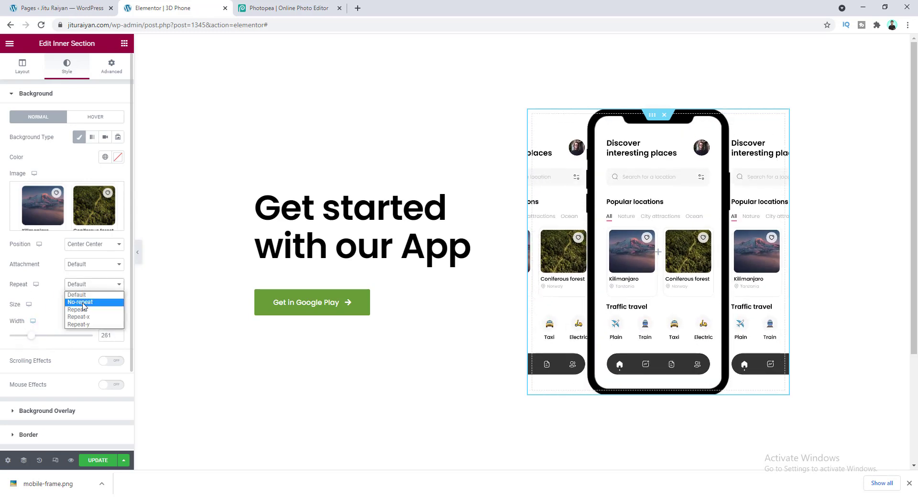
left_click(82, 302)
left_click(107, 336)
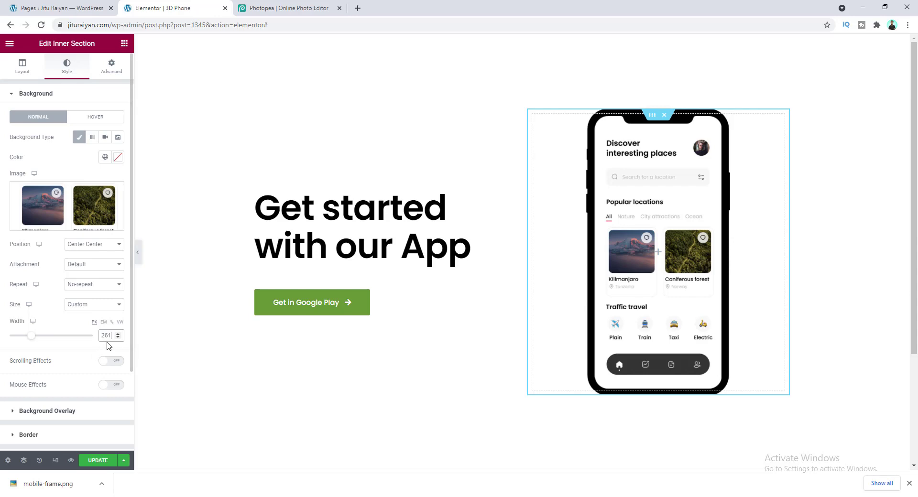
left_click(118, 335)
Nudge the screenshot background width up from 261 to 263 px
left_click(118, 335)
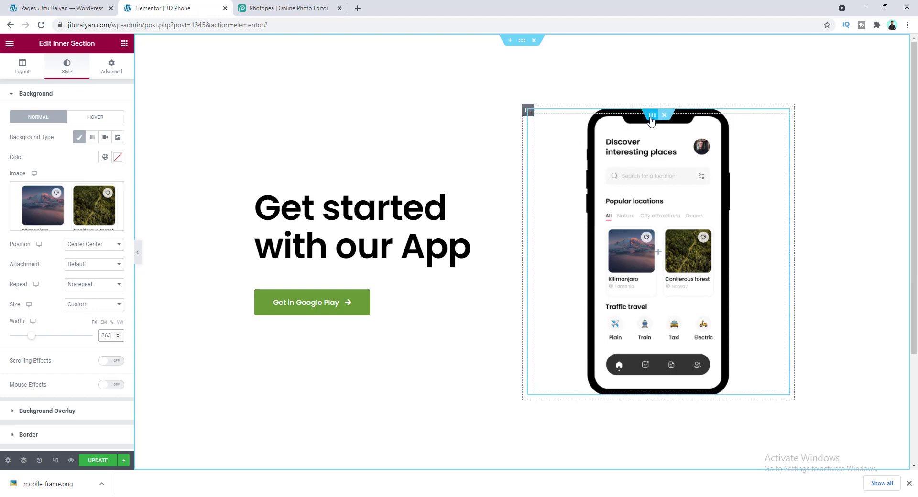
Turn on Mouse Effects in the phone column's Advanced > Motion Effects
left_click(528, 111)
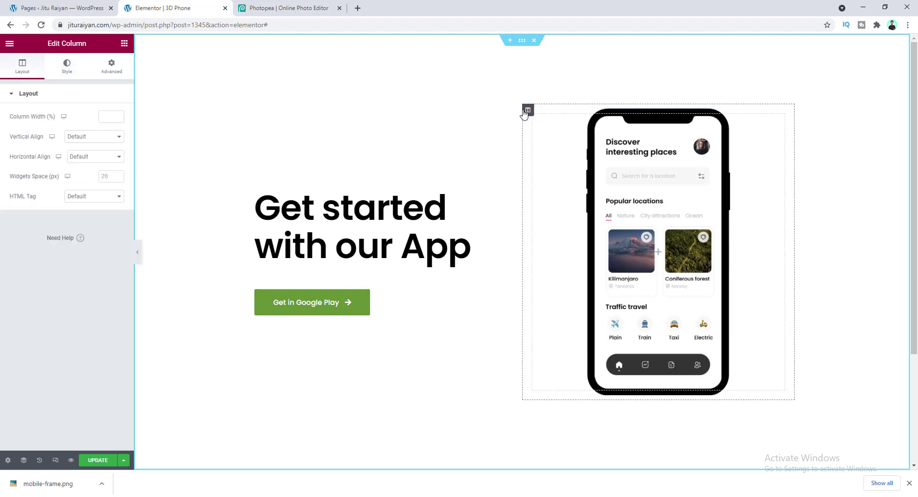
left_click(113, 73)
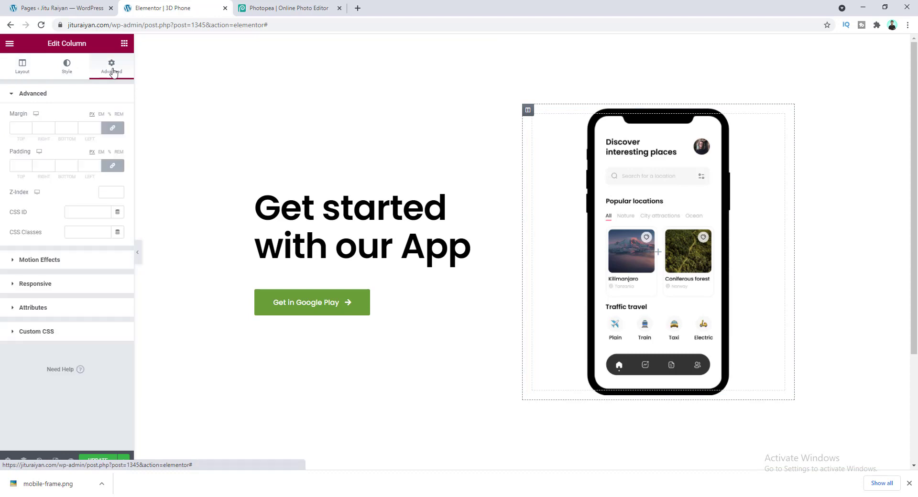
left_click(70, 262)
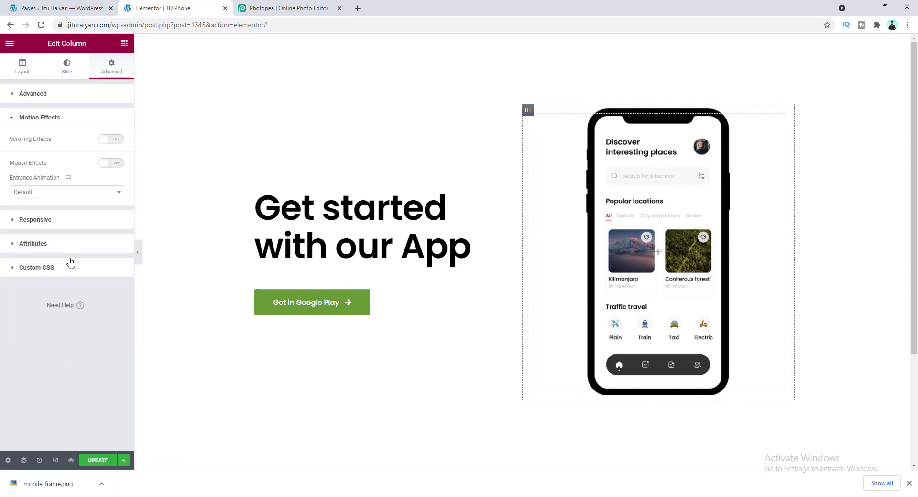
left_click(113, 164)
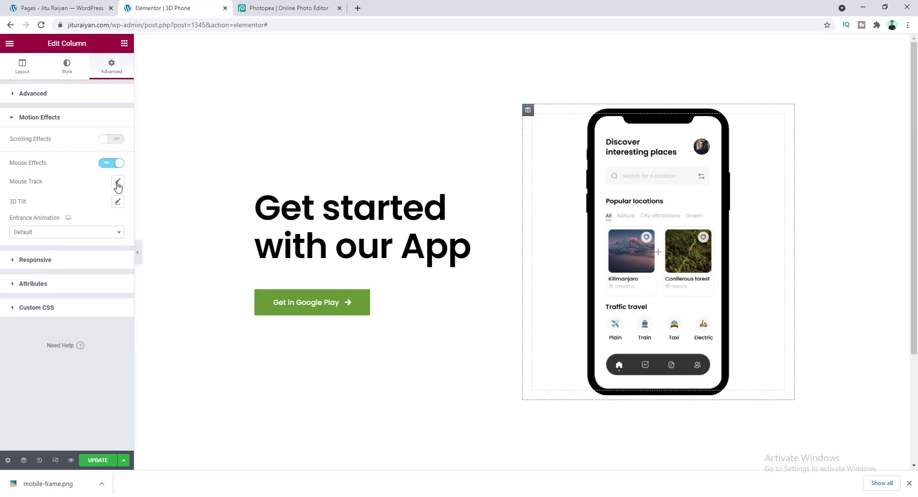
Set the column's Mouse Track direction to Direct with speed 0.5
left_click(117, 182)
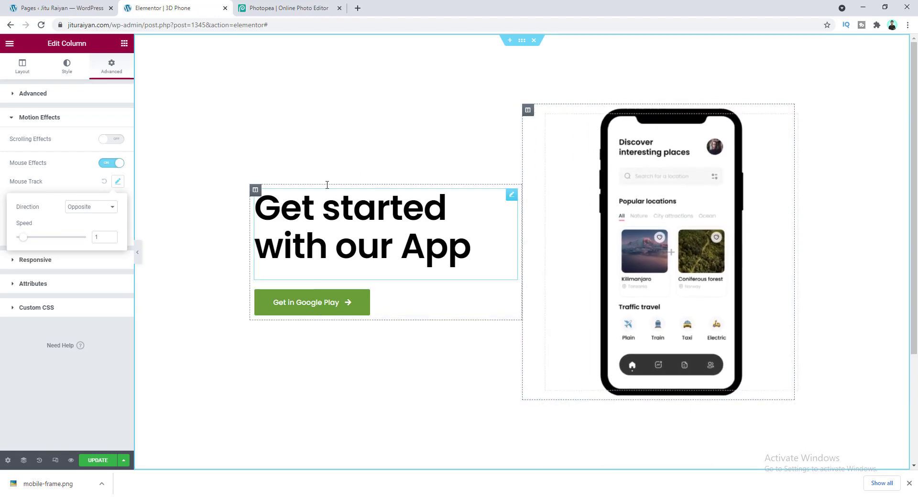
left_click(101, 210)
left_click(103, 219)
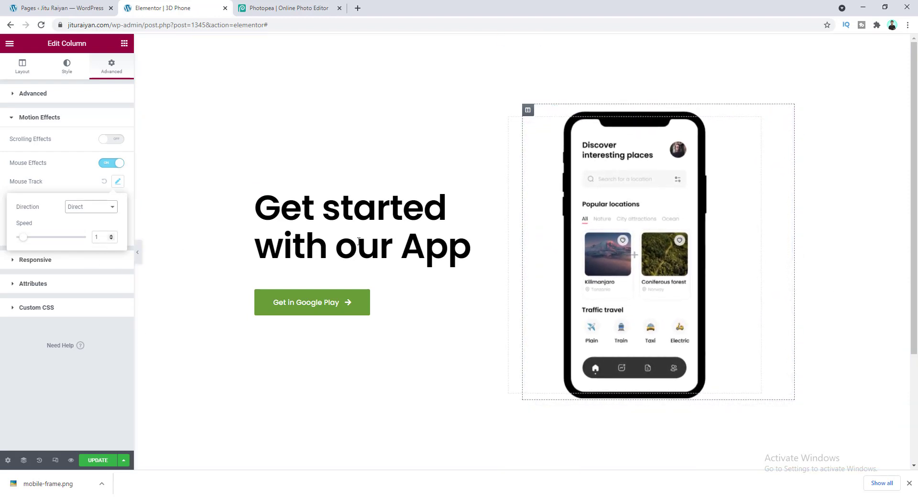
left_click(113, 243)
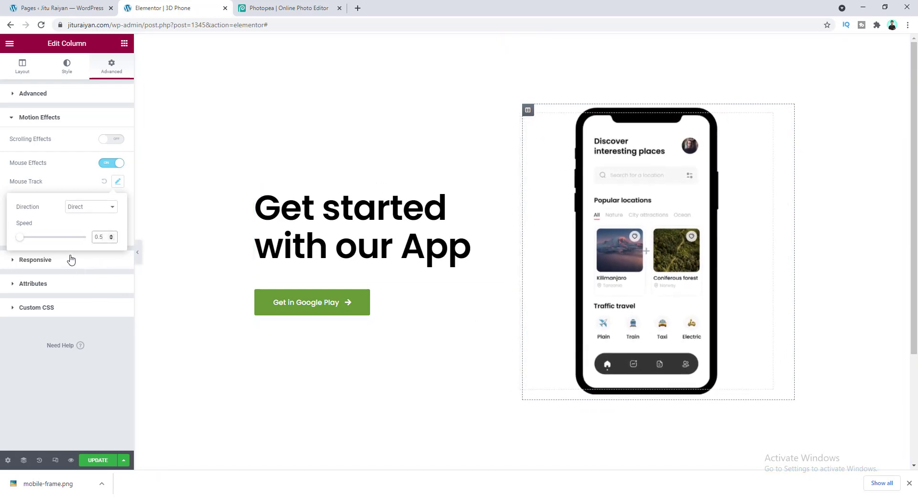
left_click(69, 181)
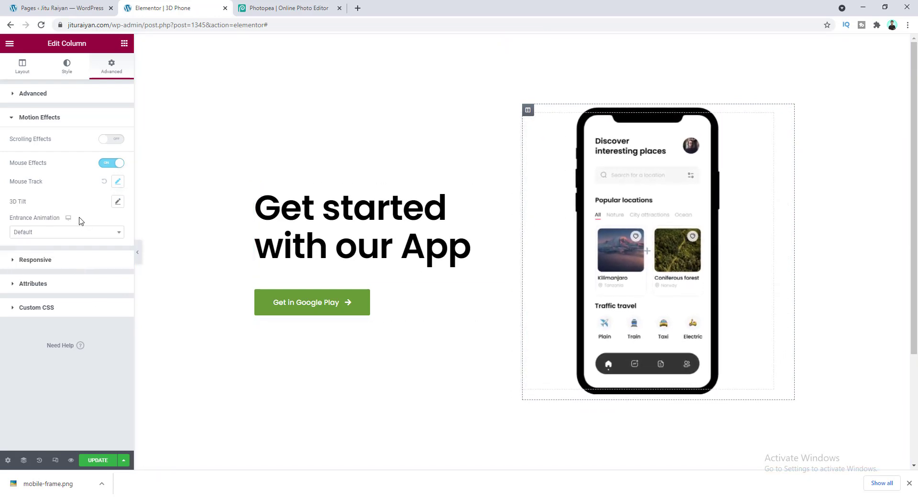
Enable 3D Tilt on the phone column with its speed set to 7.2
left_click(118, 203)
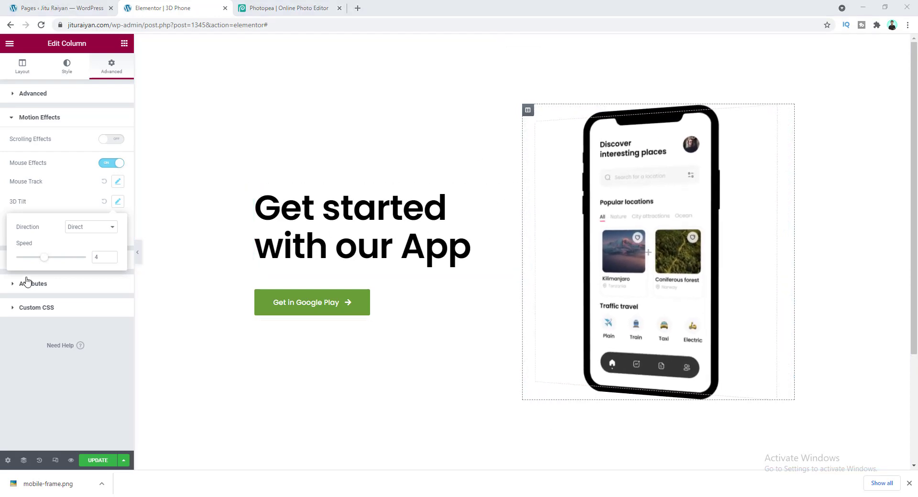
left_click_drag(44, 262, 67, 262)
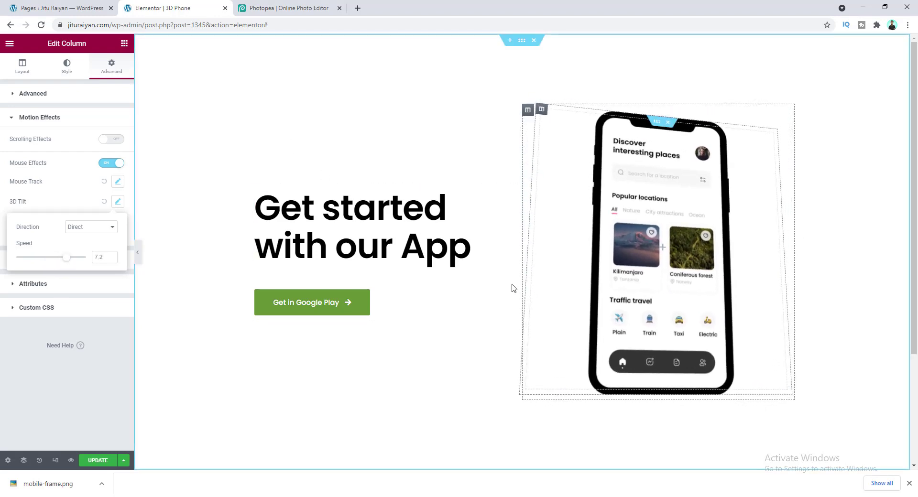
left_click_drag(107, 257, 78, 260)
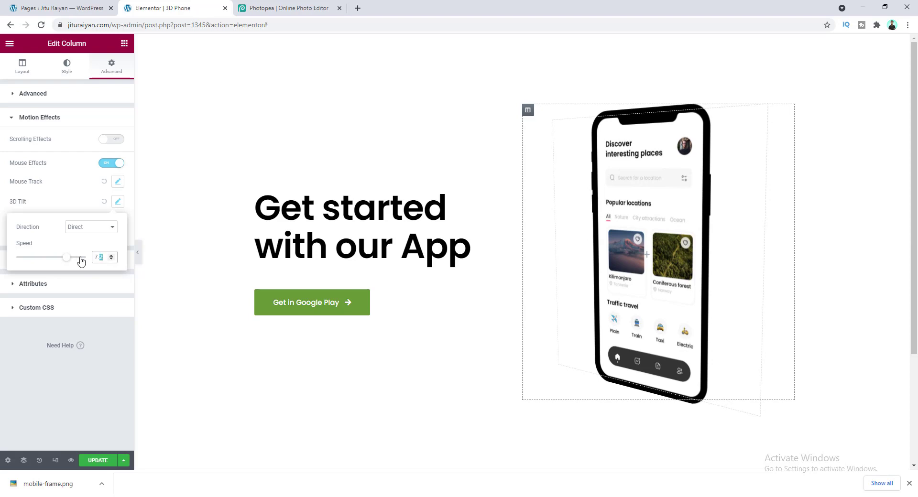
left_click(159, 173)
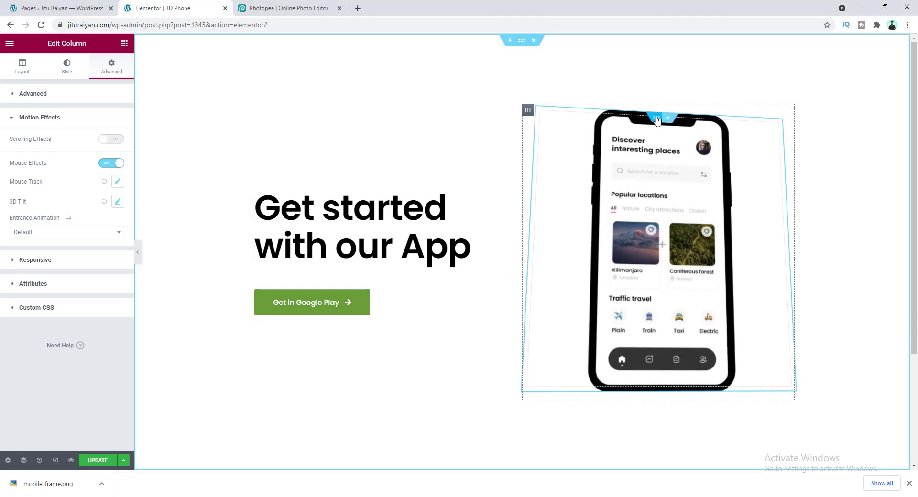
Give the inner section an Opposite-direction Mouse Track at speed 0.6 under its background style
left_click(657, 119)
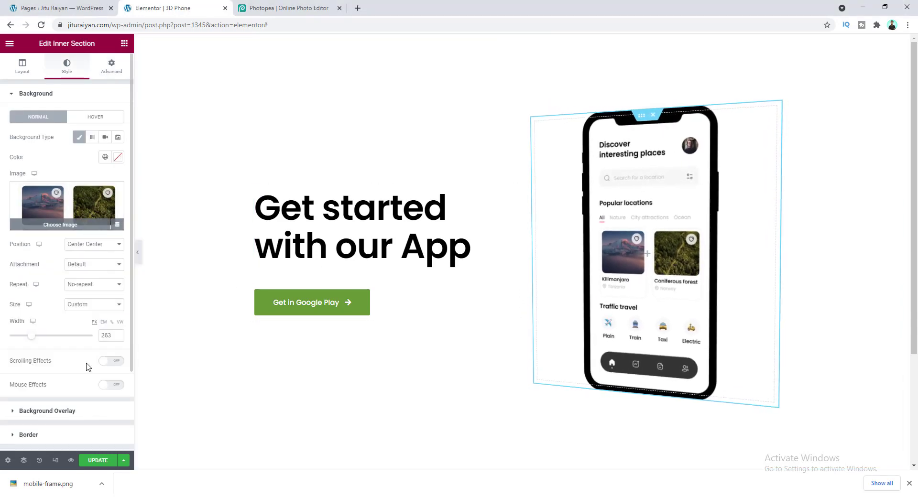
left_click(118, 386)
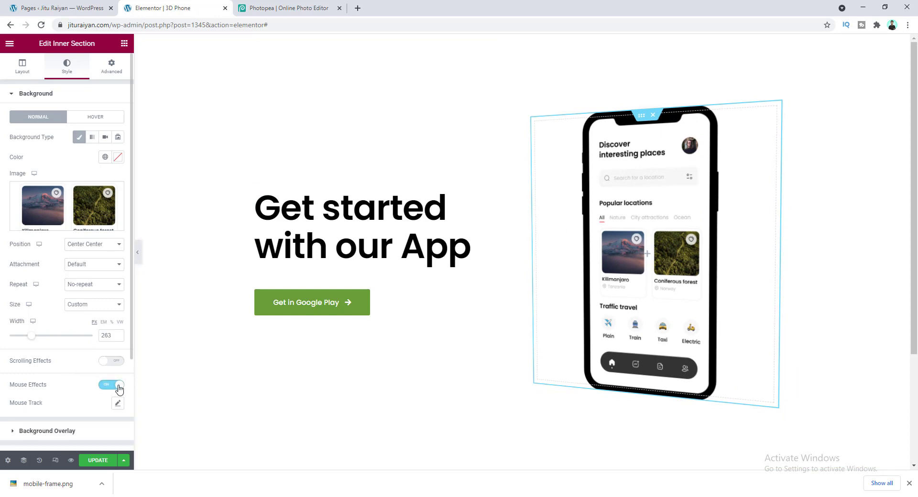
scroll(94, 407, "down", 2)
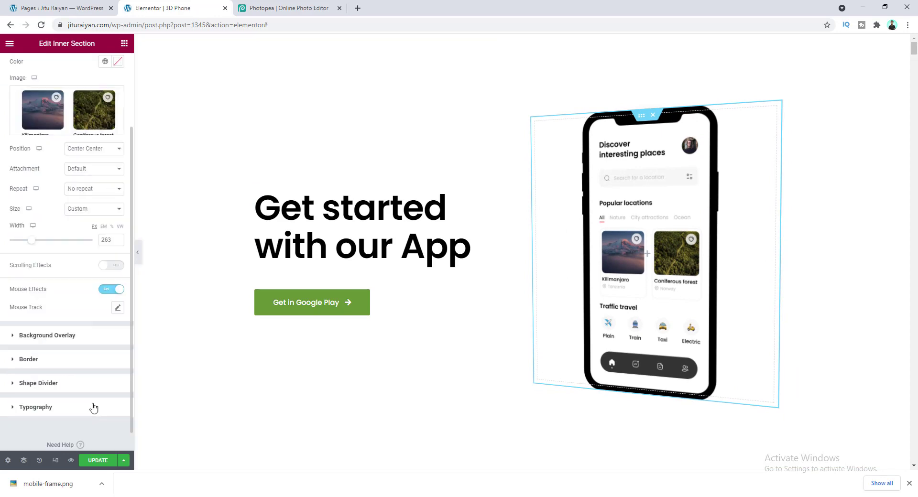
left_click(117, 308)
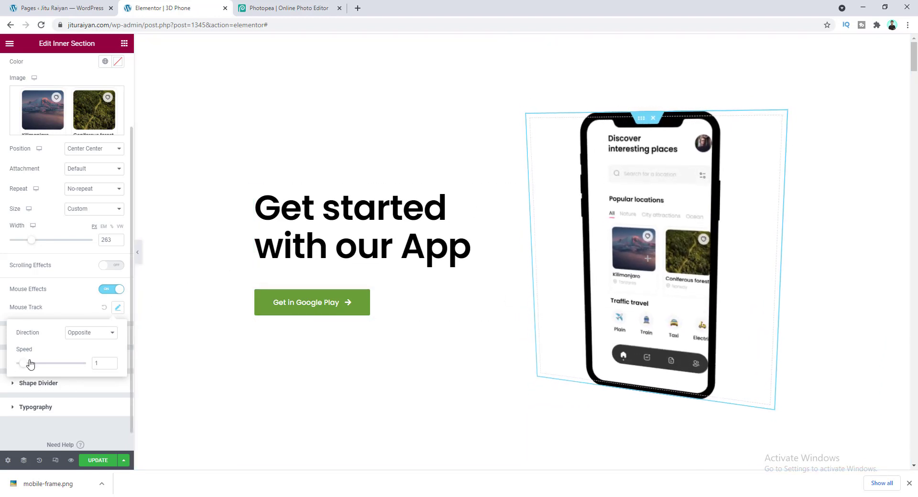
left_click_drag(25, 367, 39, 367)
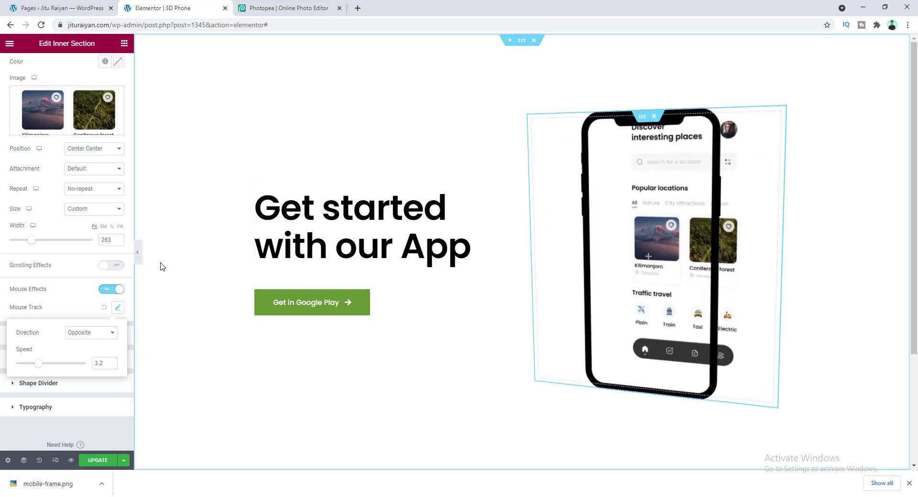
left_click_drag(37, 366, 21, 367)
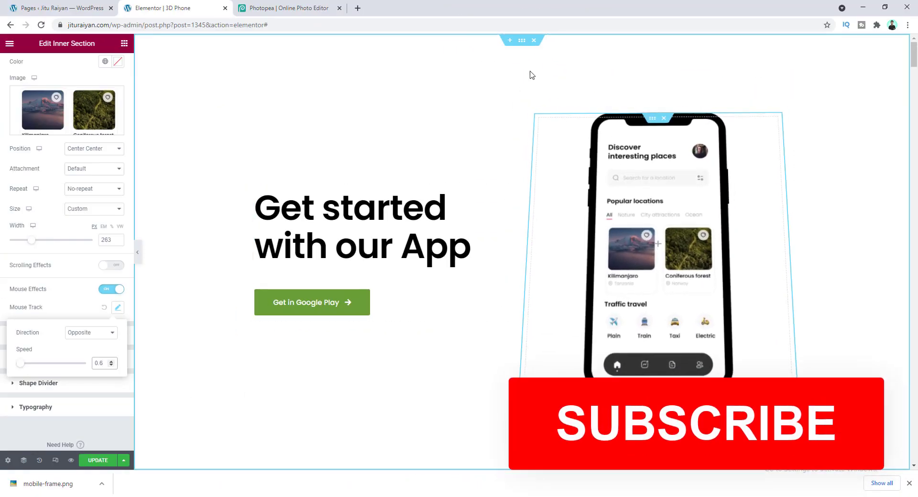
Set the hero section's background colour to black
left_click(522, 42)
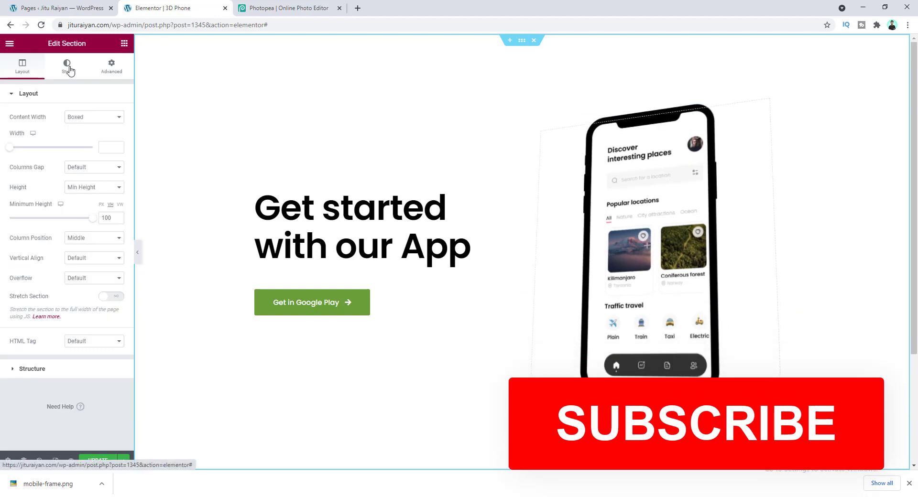
left_click(67, 67)
left_click(118, 157)
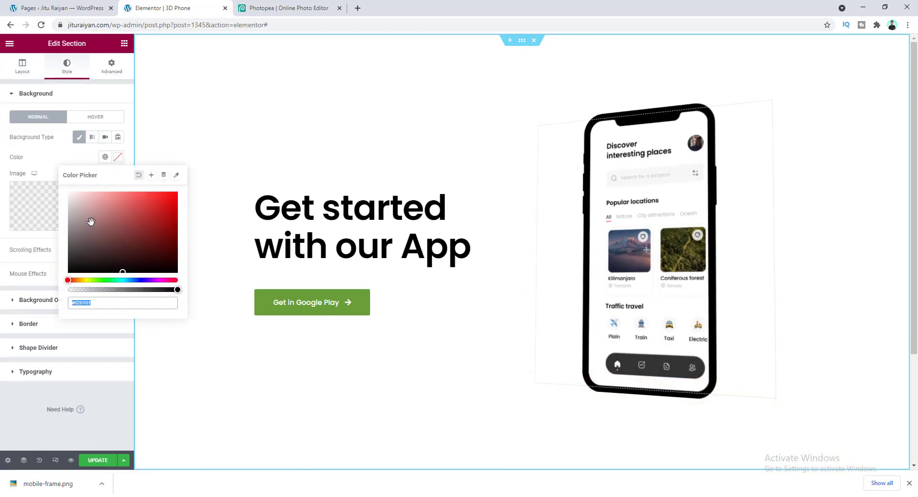
left_click_drag(91, 222, 30, 292)
left_click(33, 286)
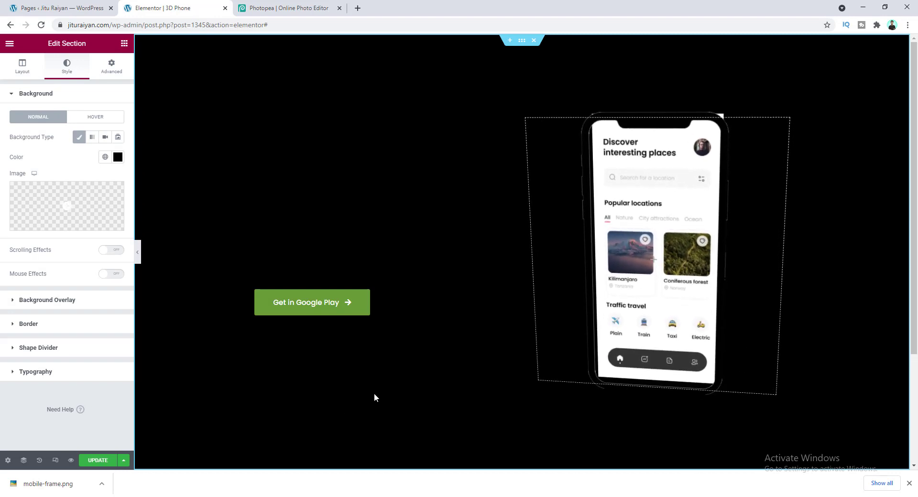
Change the section background colour to white (#FFFFFF)
left_click(118, 157)
left_click_drag(86, 207, 66, 165)
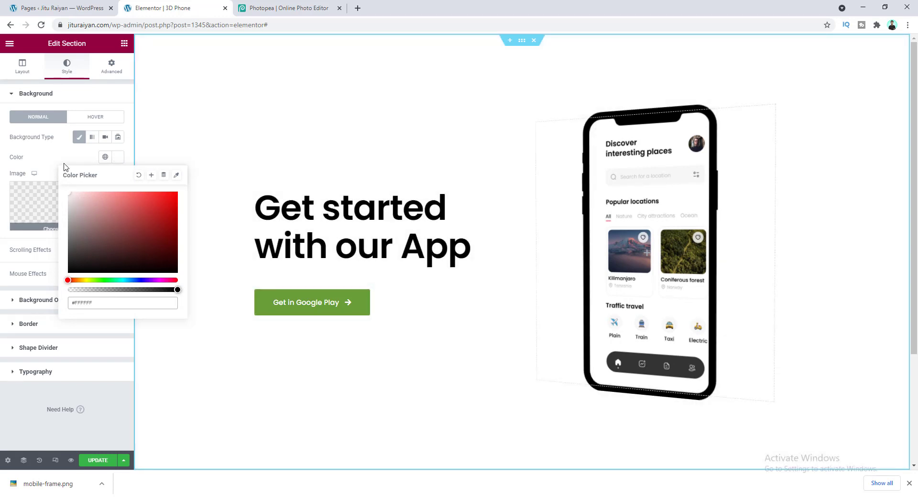
left_click(66, 162)
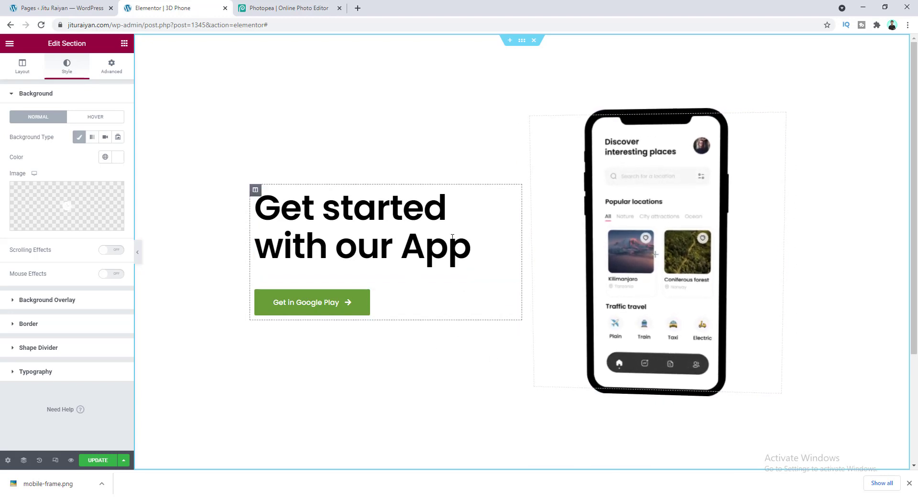
Preview the page in Responsive Mode at tablet, then mobile width
left_click(55, 462)
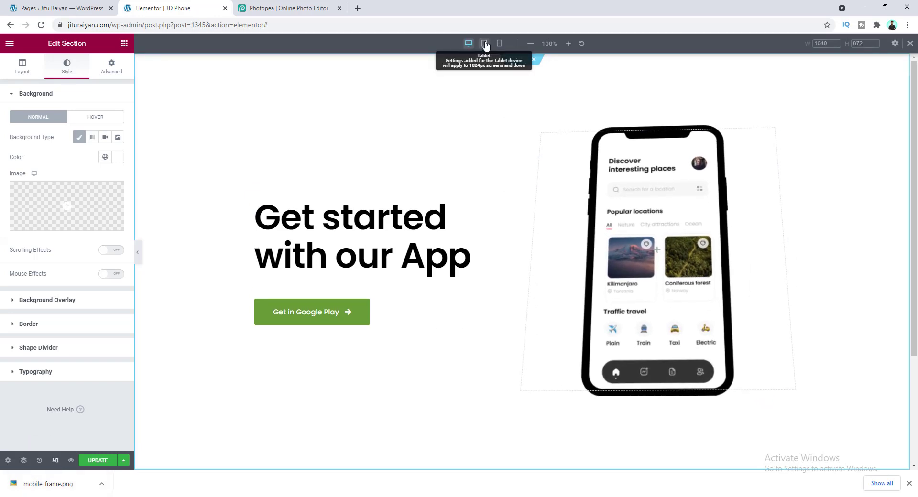
left_click(484, 44)
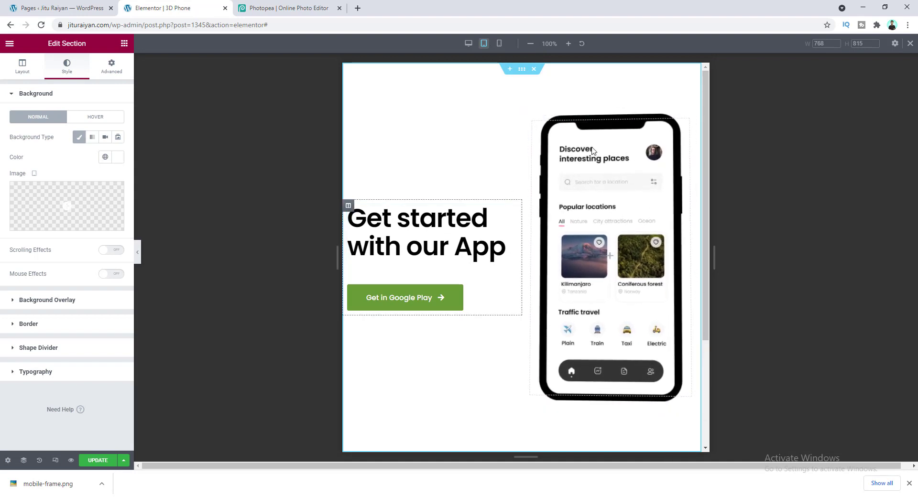
left_click(500, 44)
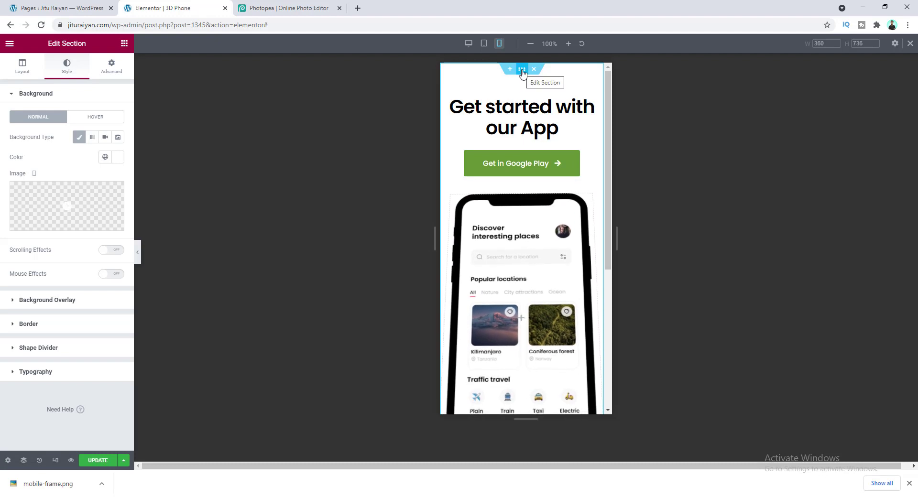
Turn on Reverse Columns (Mobile) for the hero section
left_click(111, 67)
left_click(35, 284)
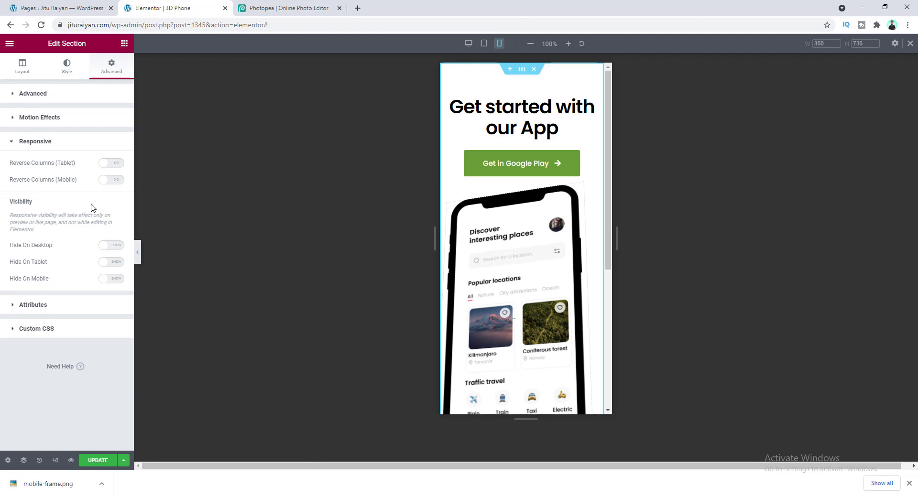
left_click(113, 180)
scroll(526, 239, "down", 5)
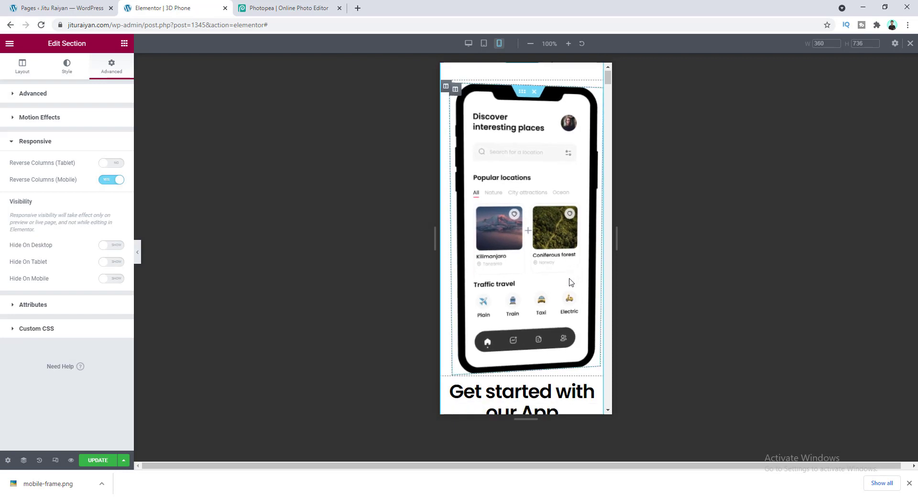
scroll(549, 184, "up", 5)
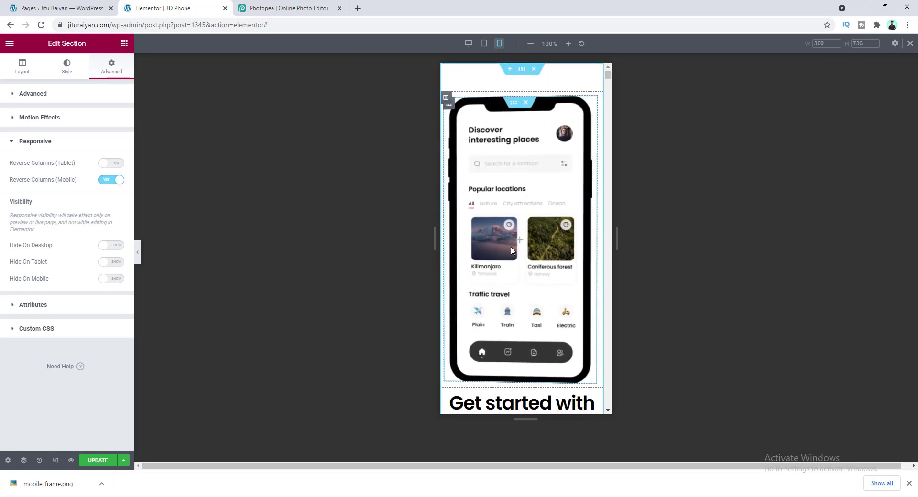
Give the inner section a 400 minimum height and a Custom background size of width 211
left_click(515, 108)
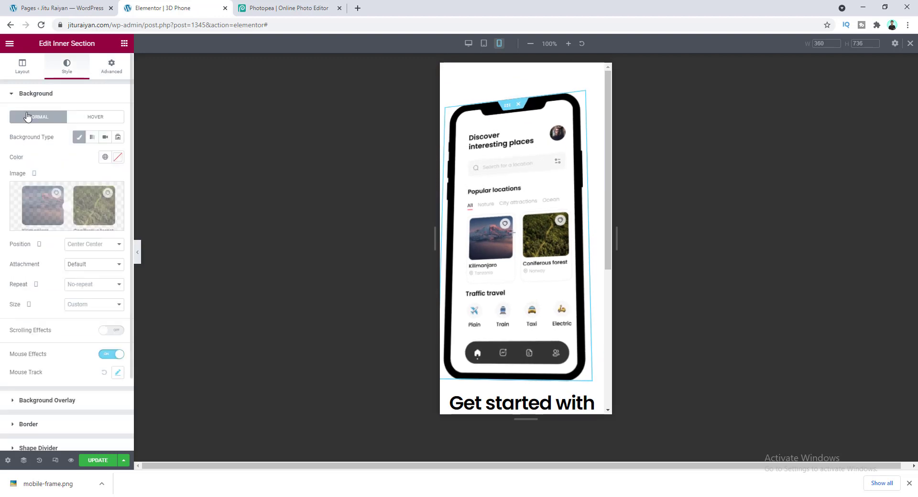
left_click(18, 70)
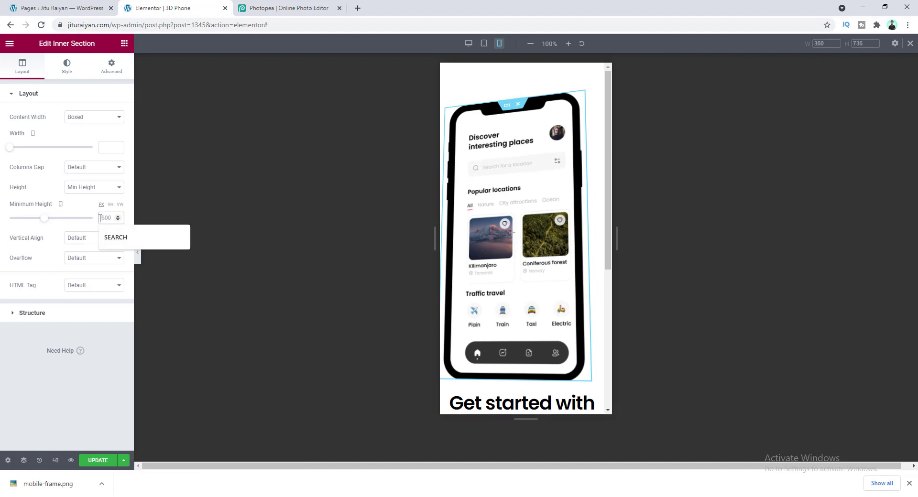
type("400")
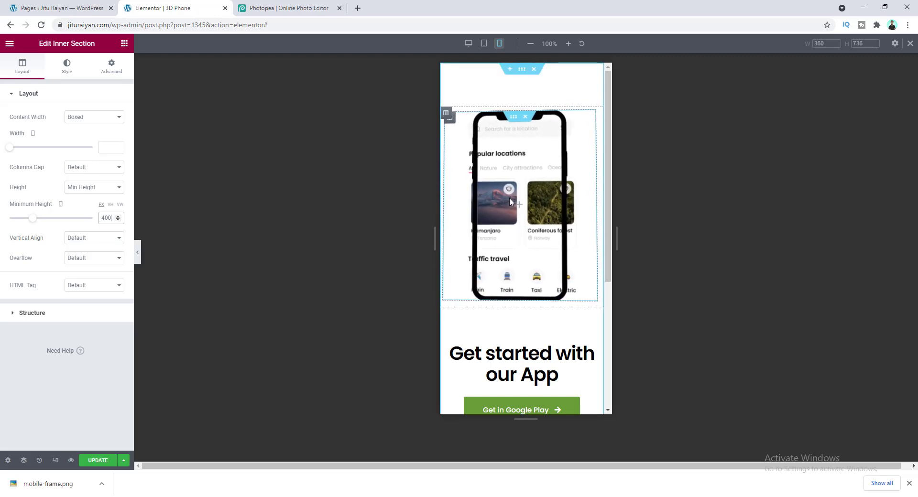
left_click(67, 67)
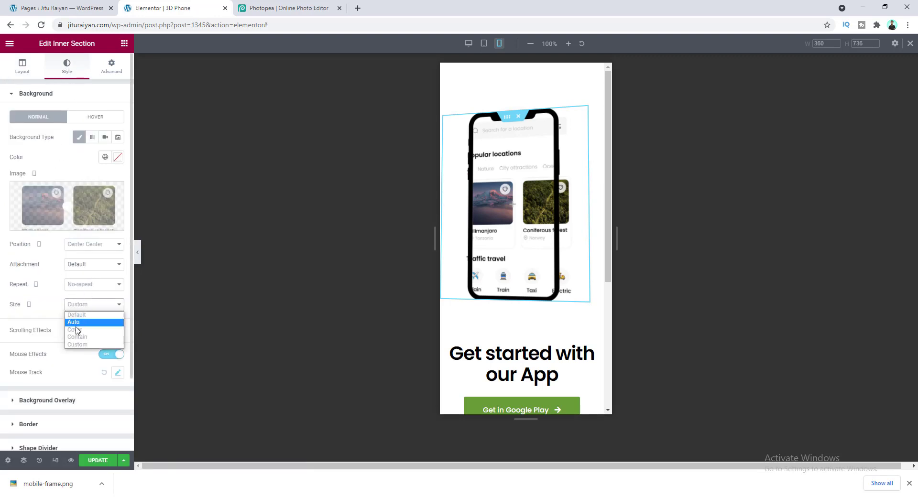
left_click(77, 345)
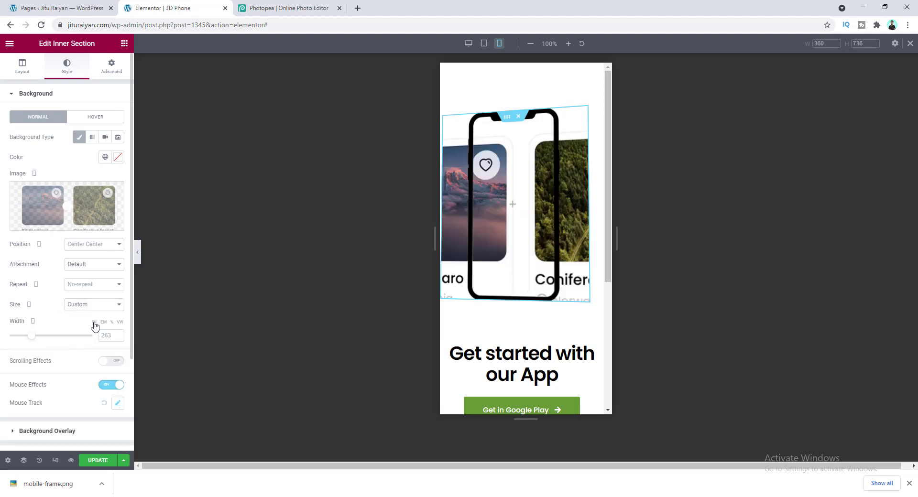